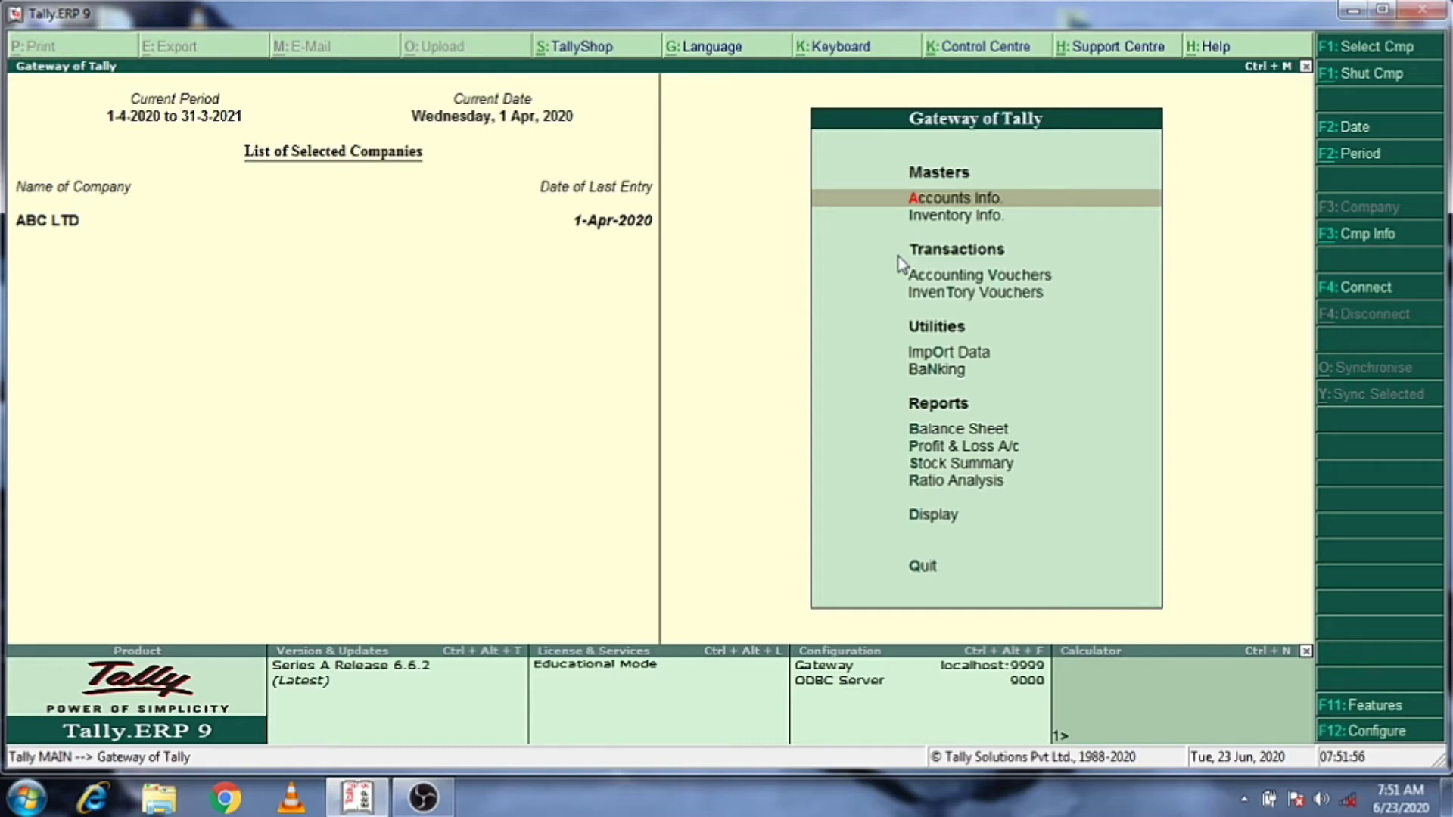
Step: Open Accounting Vouchers and switch from Purchase to a Payment voucher, No. 1 dated 1-Apr-2020
{"action": "key", "text": "Down"}
{"action": "key", "text": "Down"}
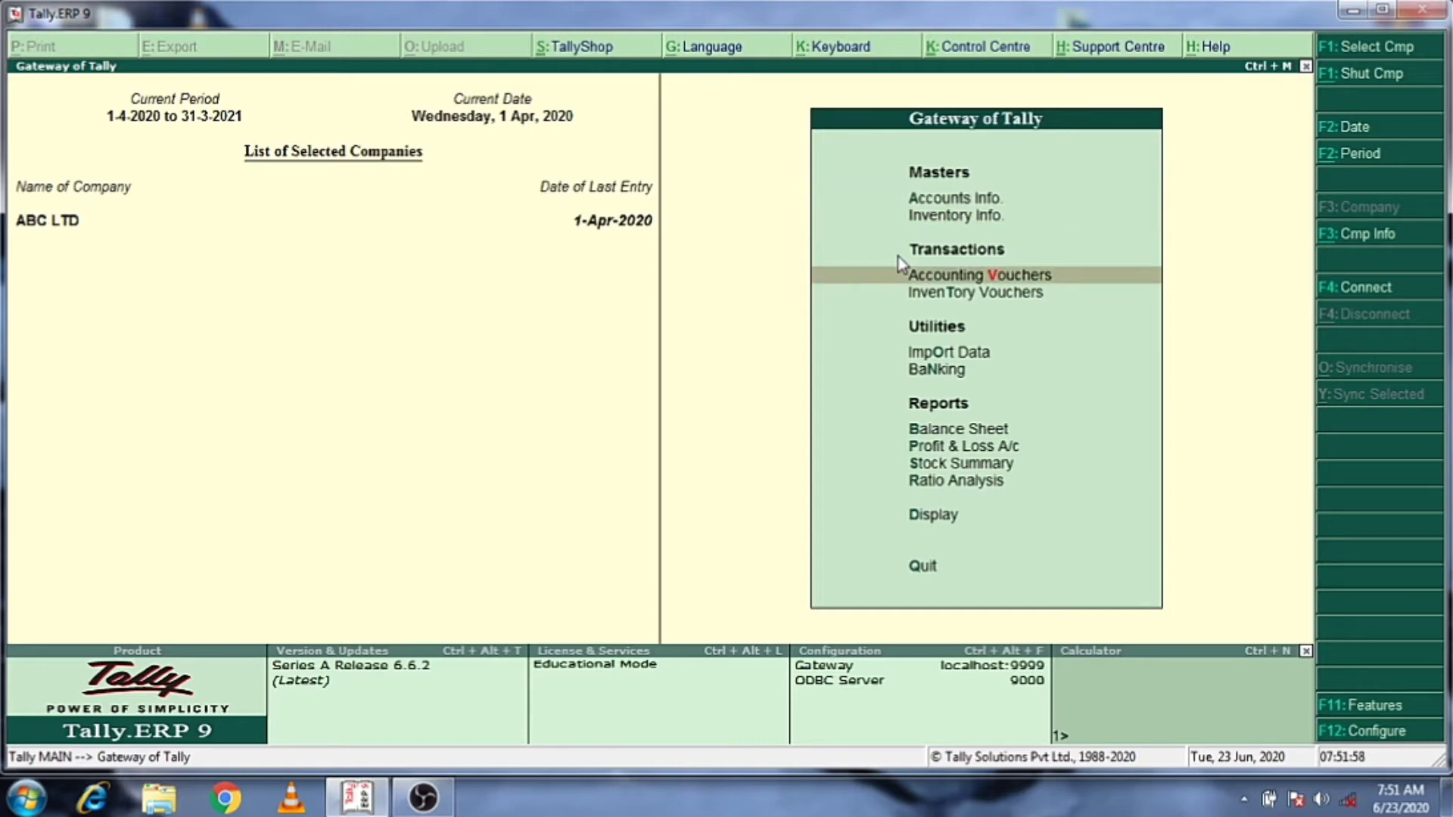
{"action": "key", "text": "Return"}
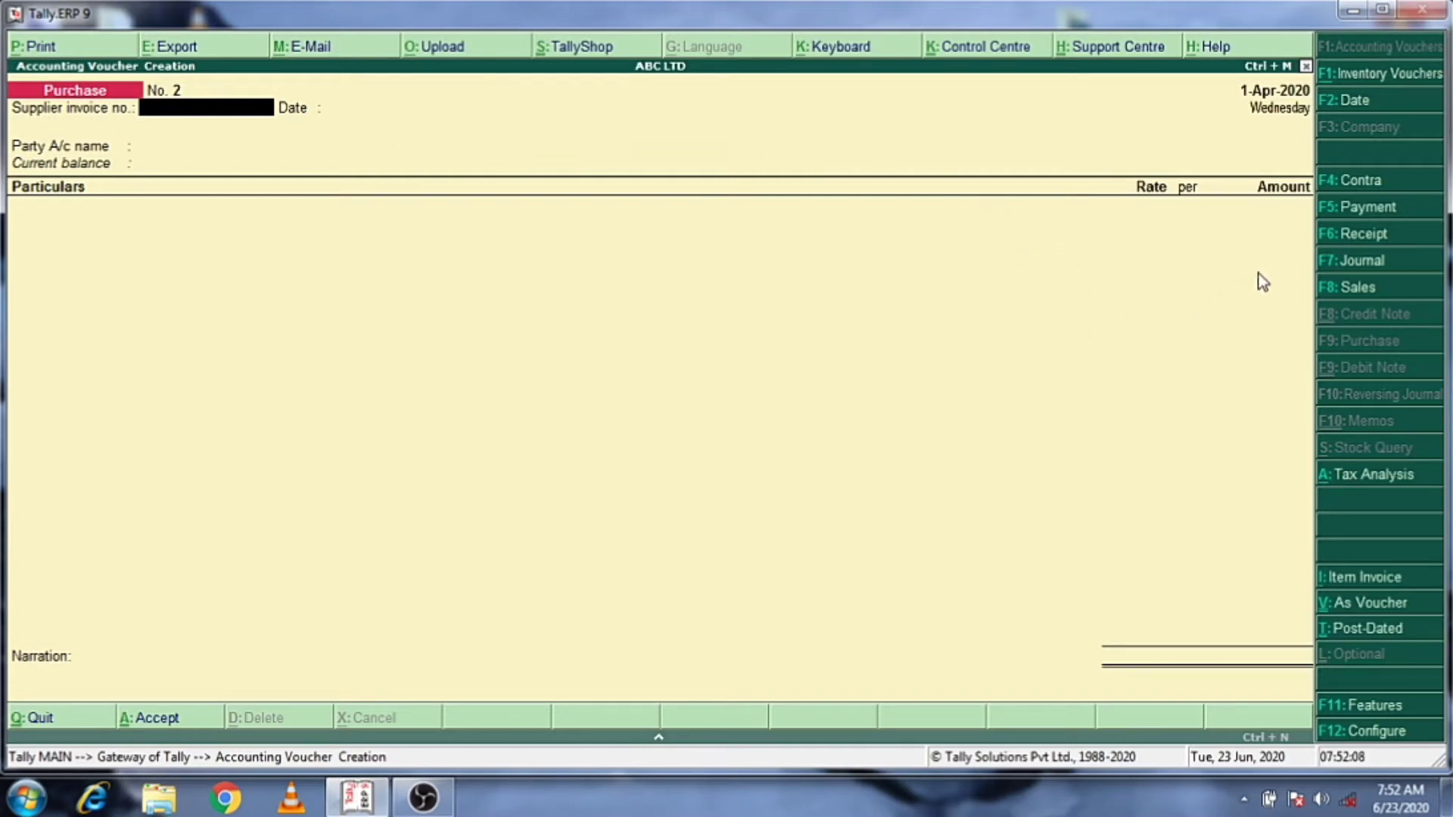
{"action": "key", "text": "F5"}
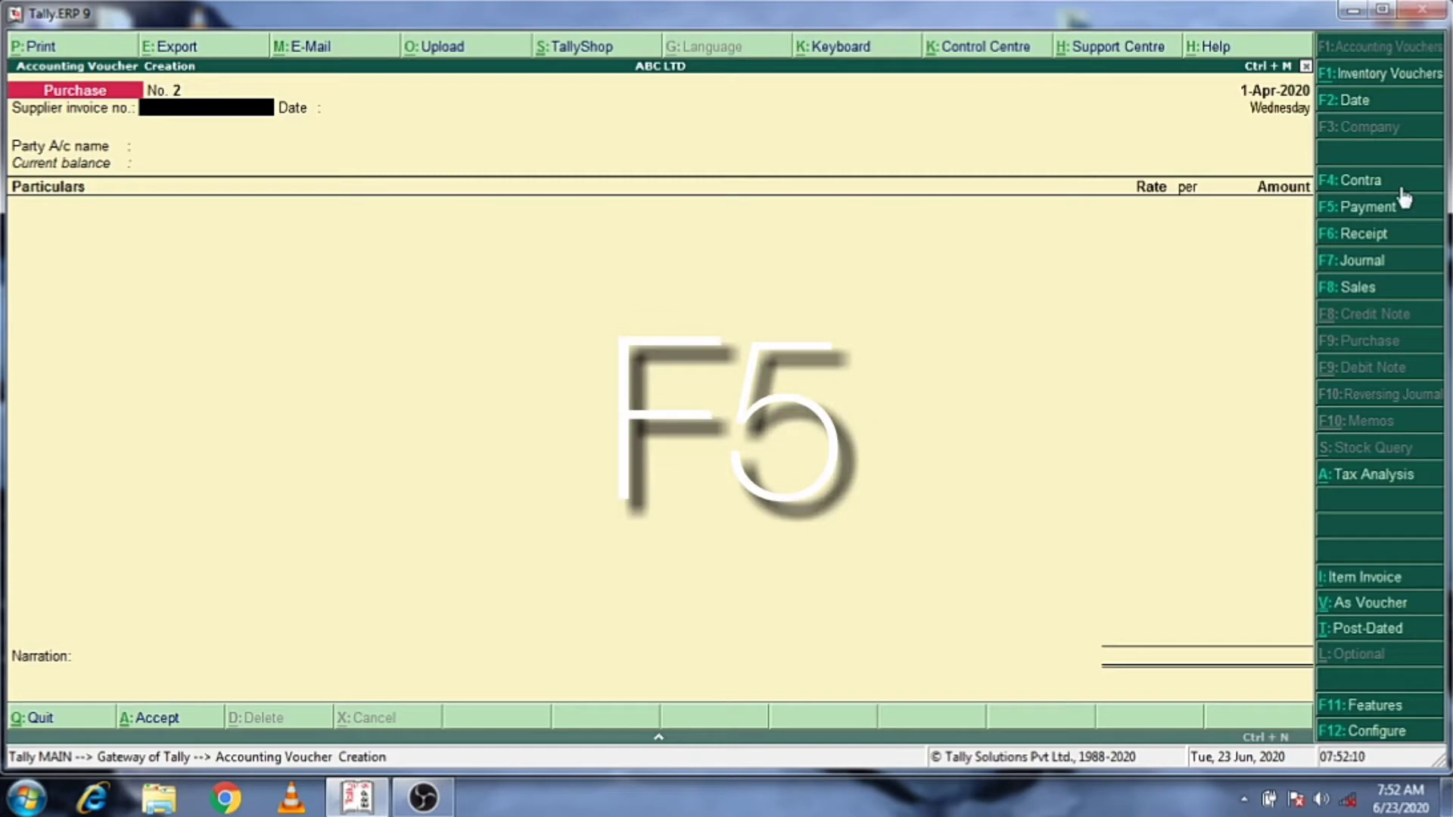
{"action": "left_click", "coordinate": [1389, 209]}
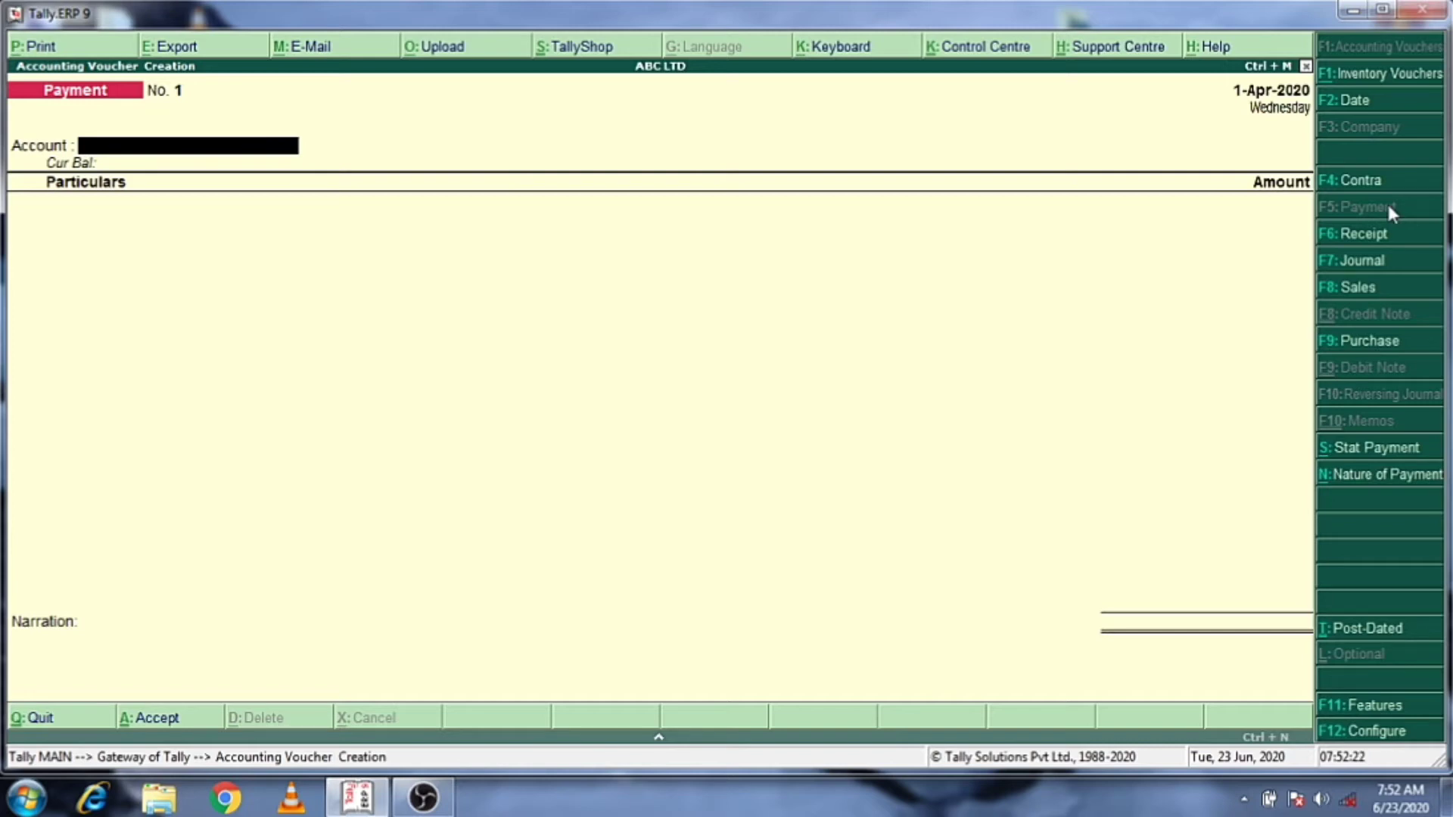
Step: Select Cash (balance 10,00,000.00 Dr) as the paying account and browse the Particulars ledger list
{"action": "type", "text": "C"}
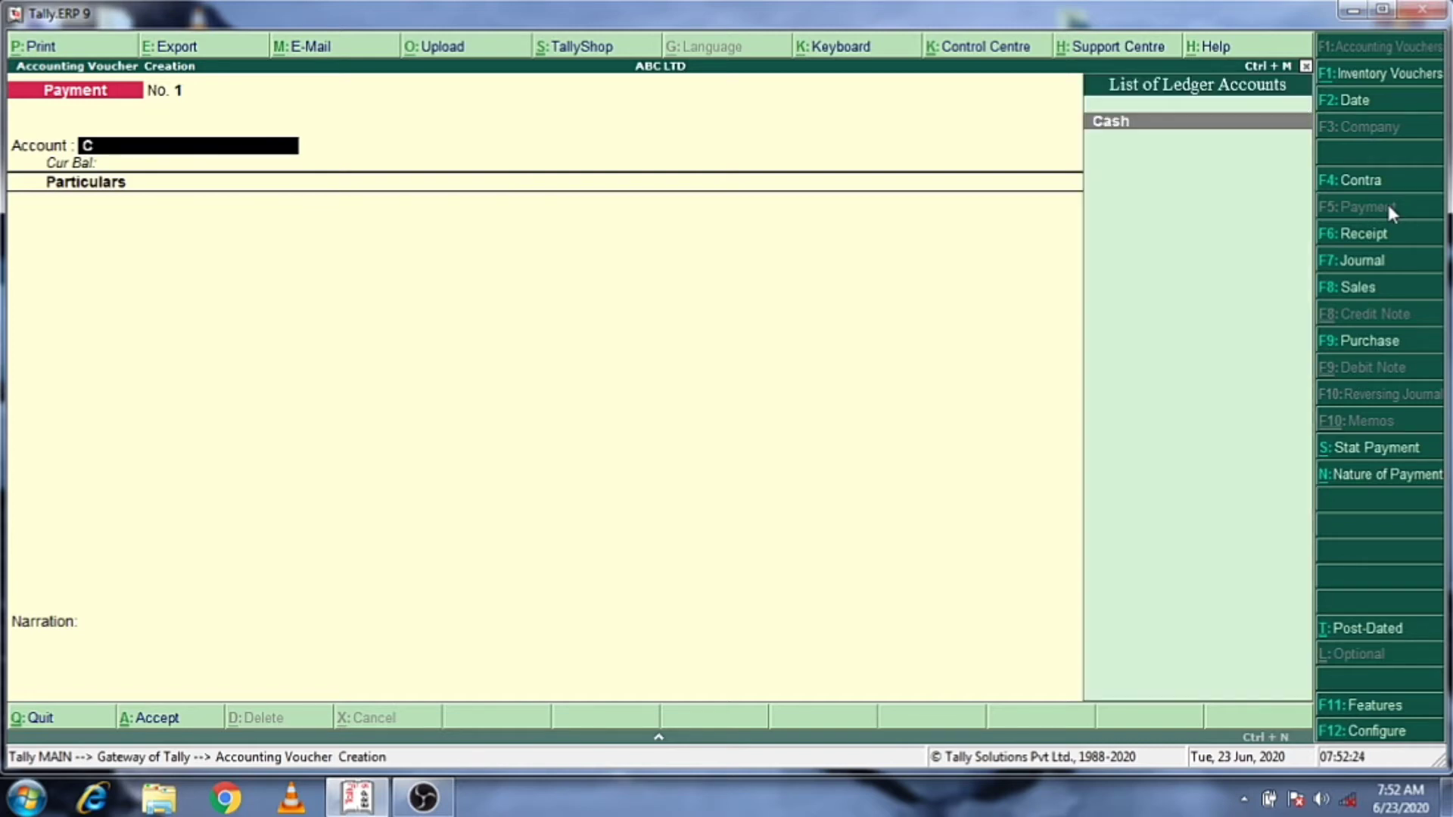
{"action": "key", "text": "Return"}
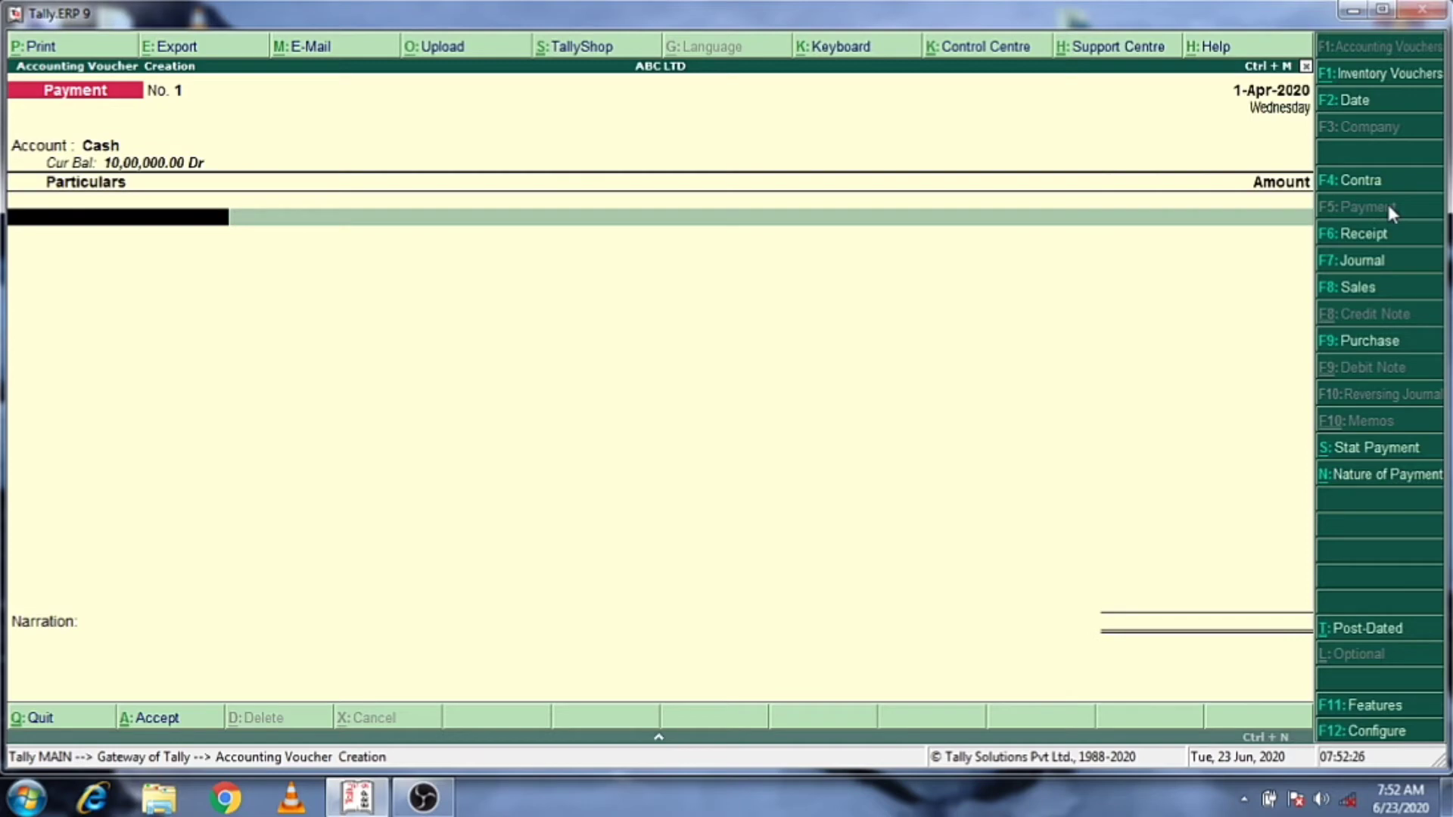
{"action": "type", "text": "o"}
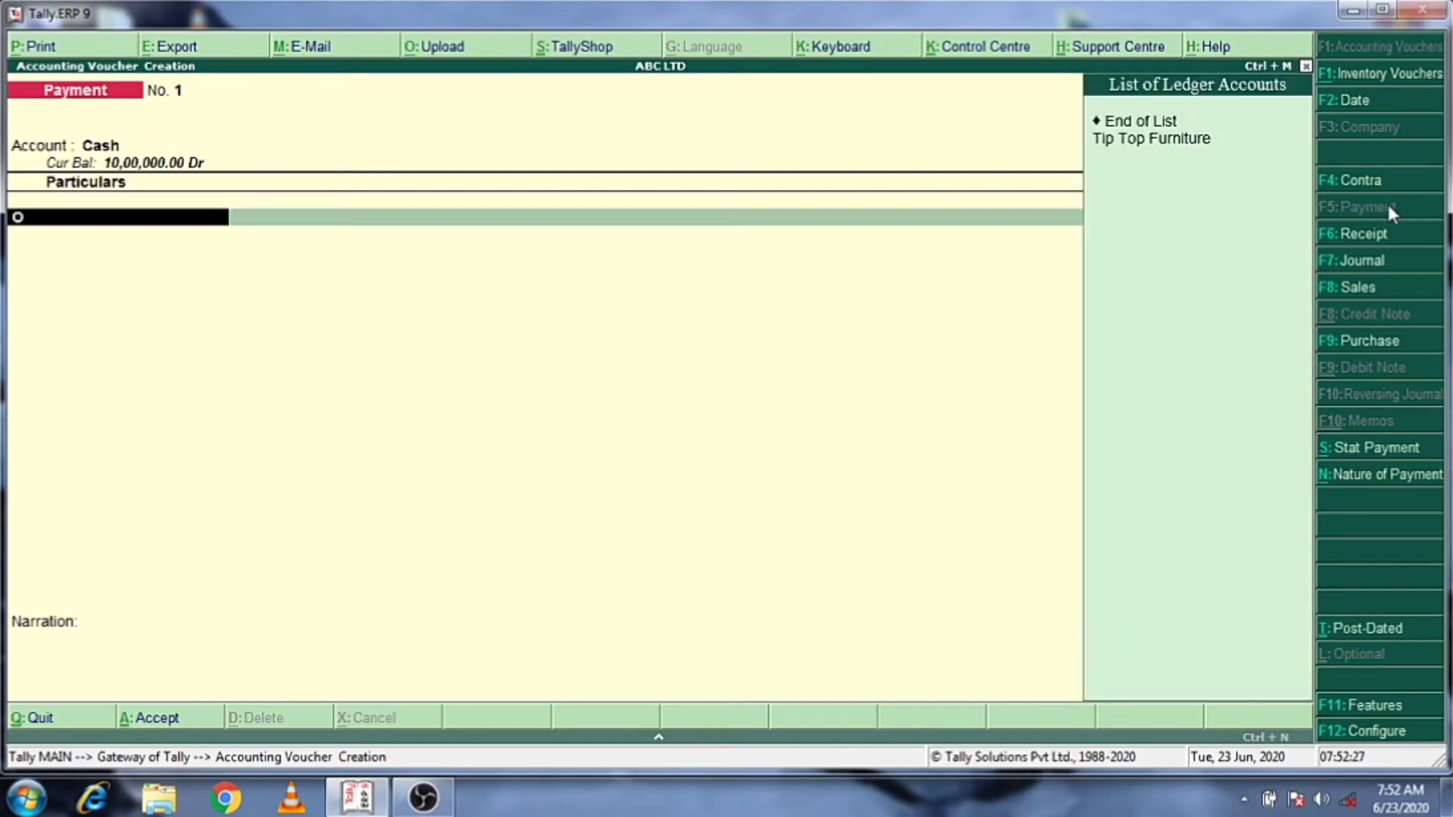
{"action": "key", "text": "BackSpace"}
{"action": "key", "text": "BackSpace"}
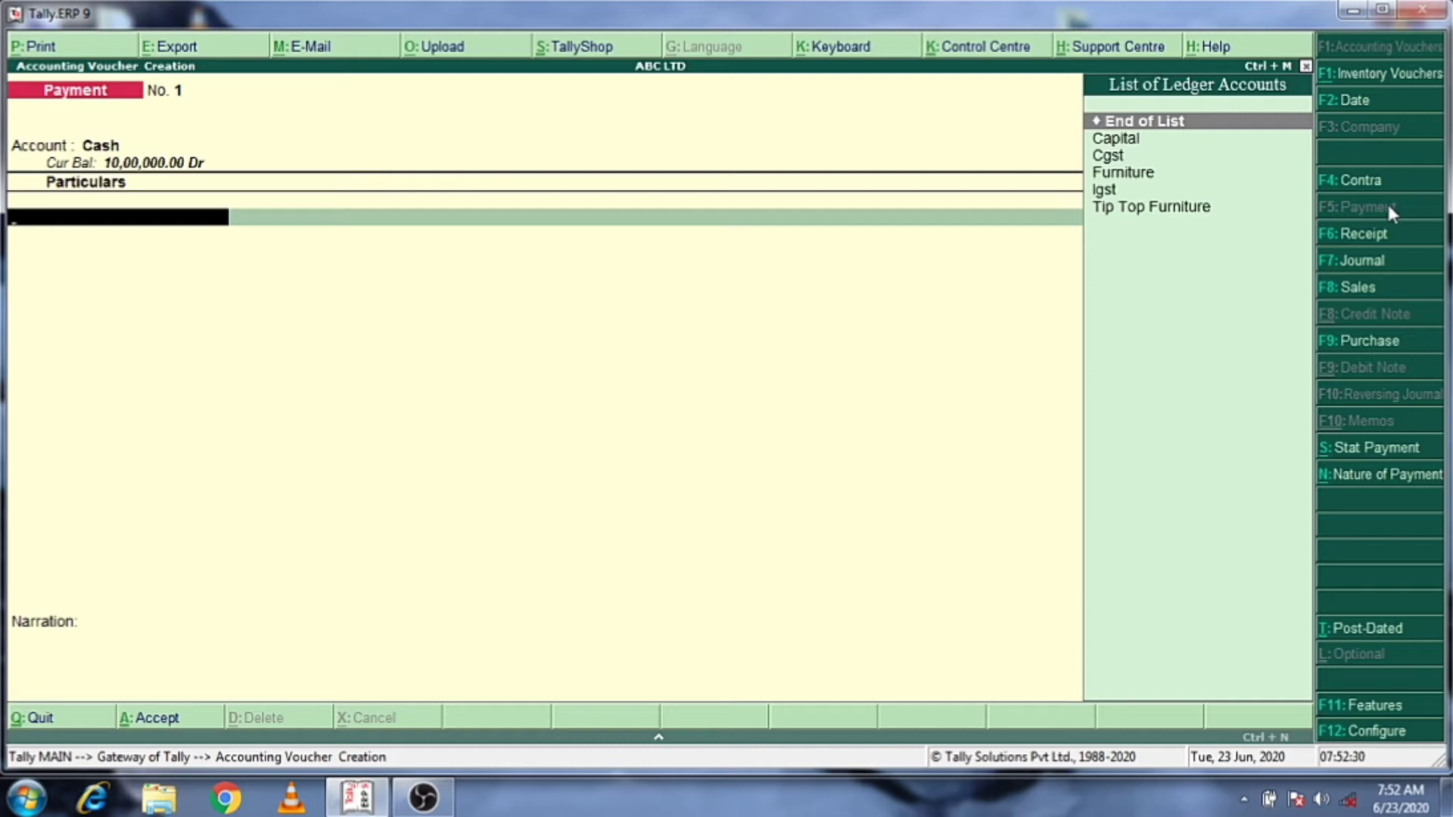
{"action": "type", "text": "o"}
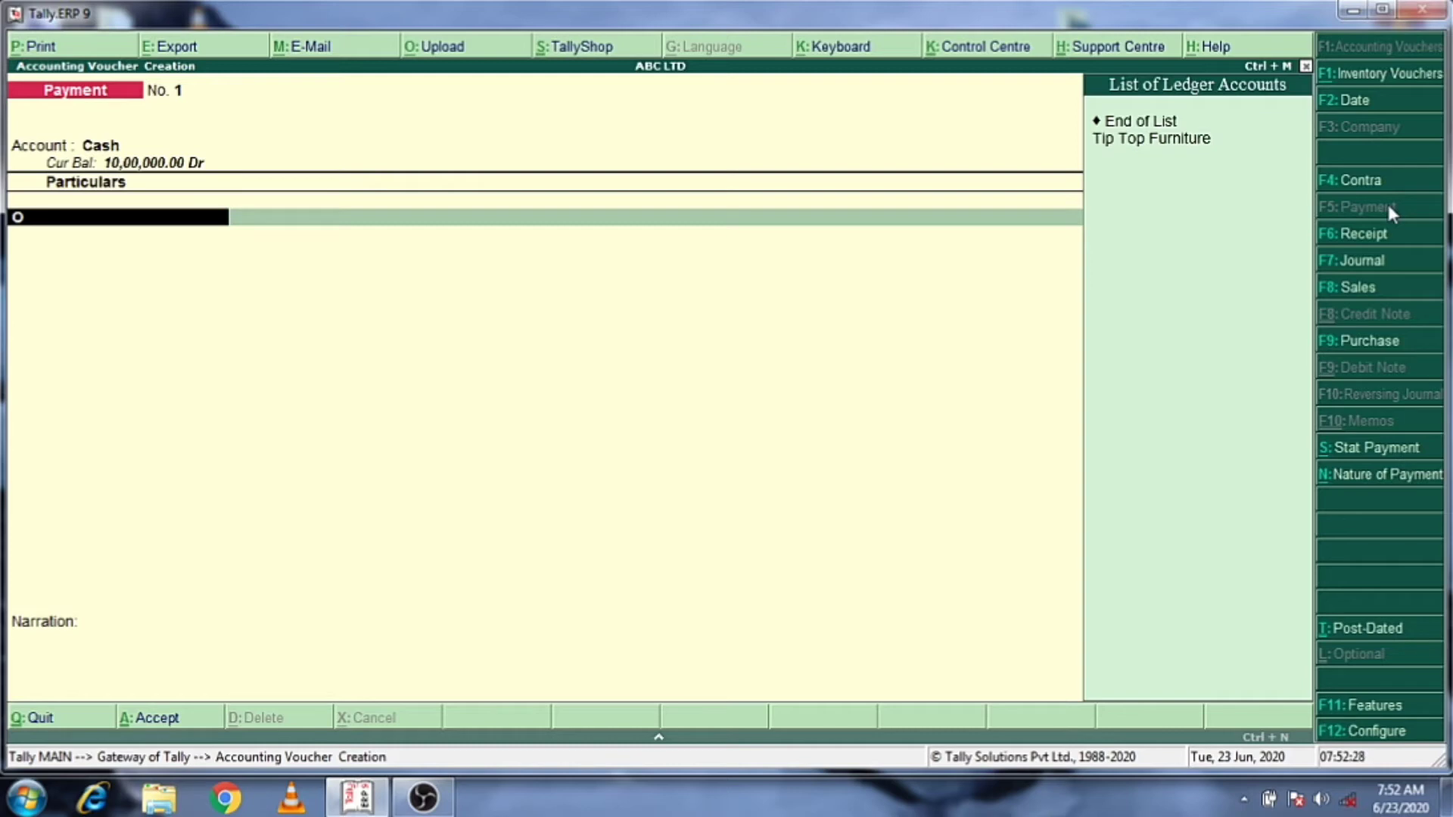
{"action": "key", "text": "alt+c"}
{"action": "key", "text": "BackSpace"}
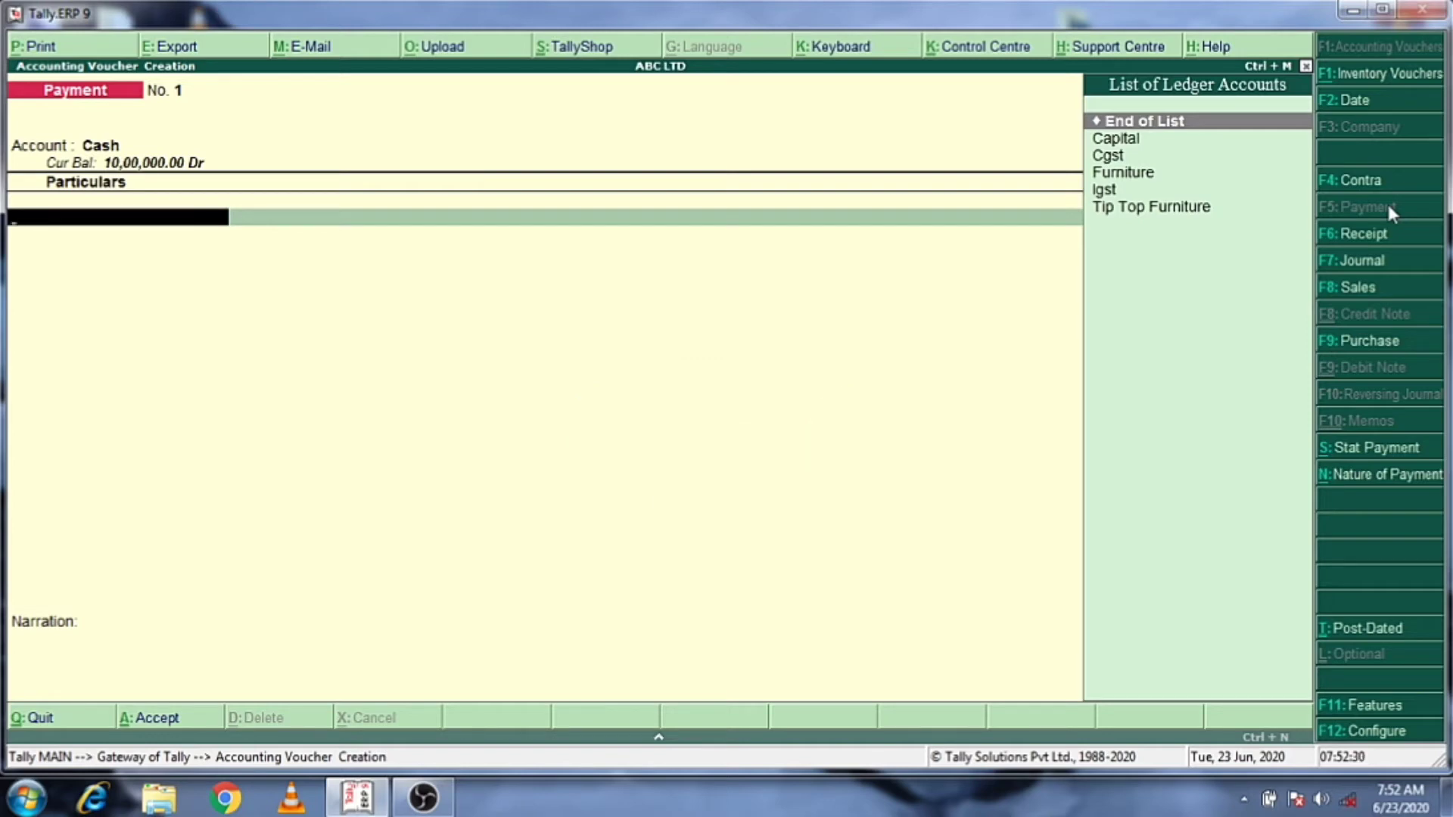
Step: Create a new ledger named Office&Stationary under the Indirect Expenses group
{"action": "key", "text": "alt+c"}
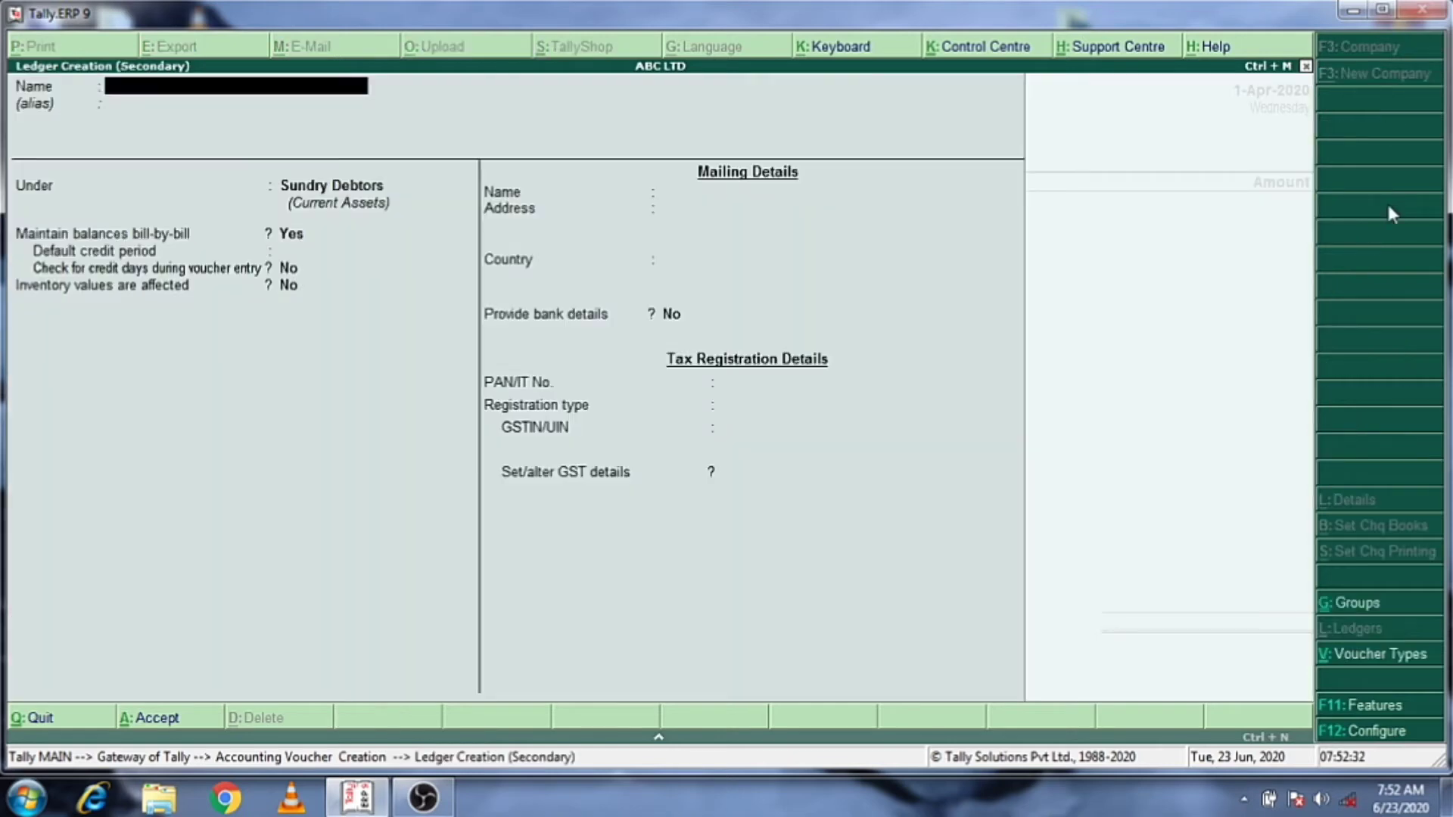
{"action": "type", "text": "Office&Stationary"}
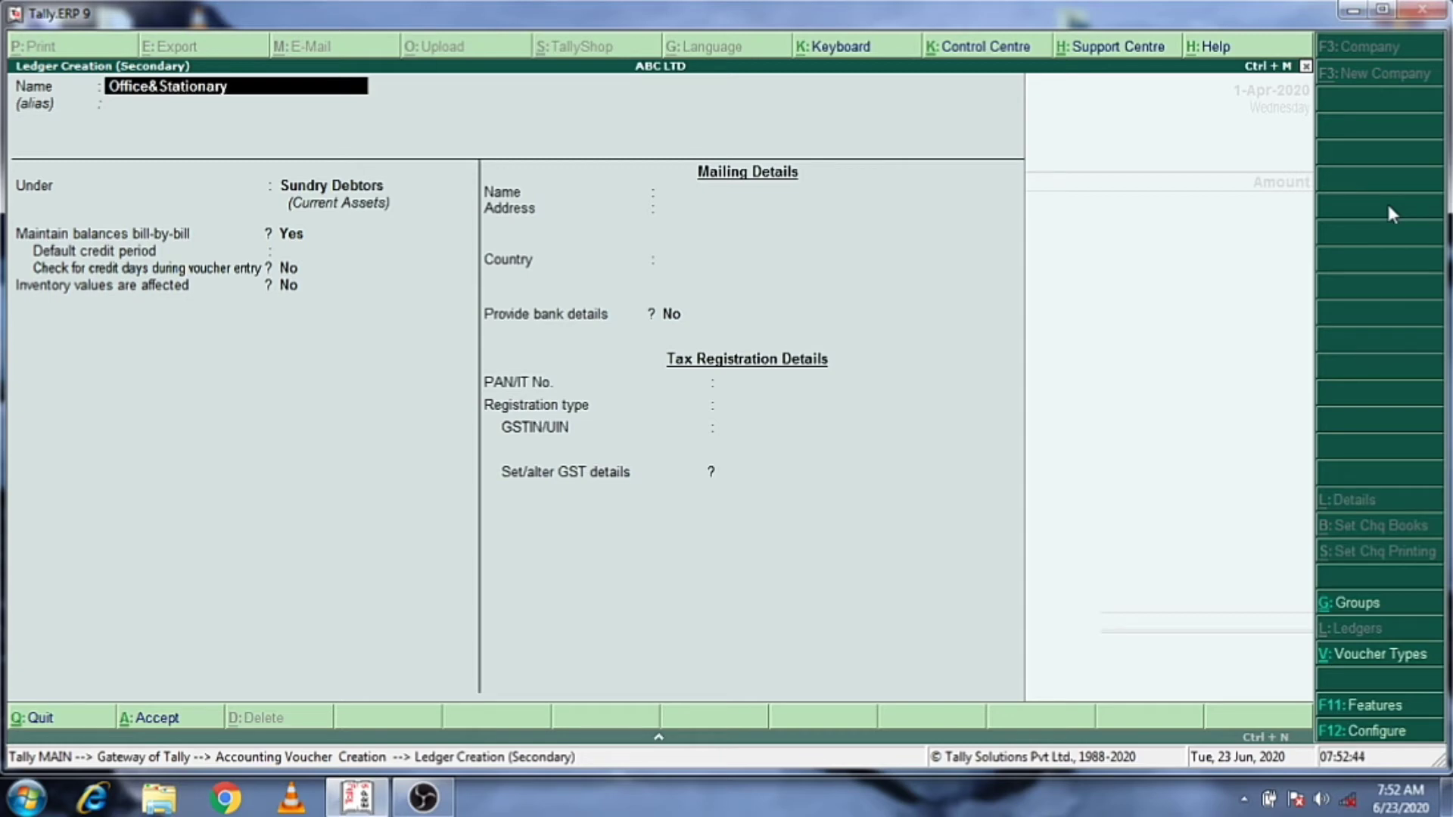
{"action": "key", "text": "Return"}
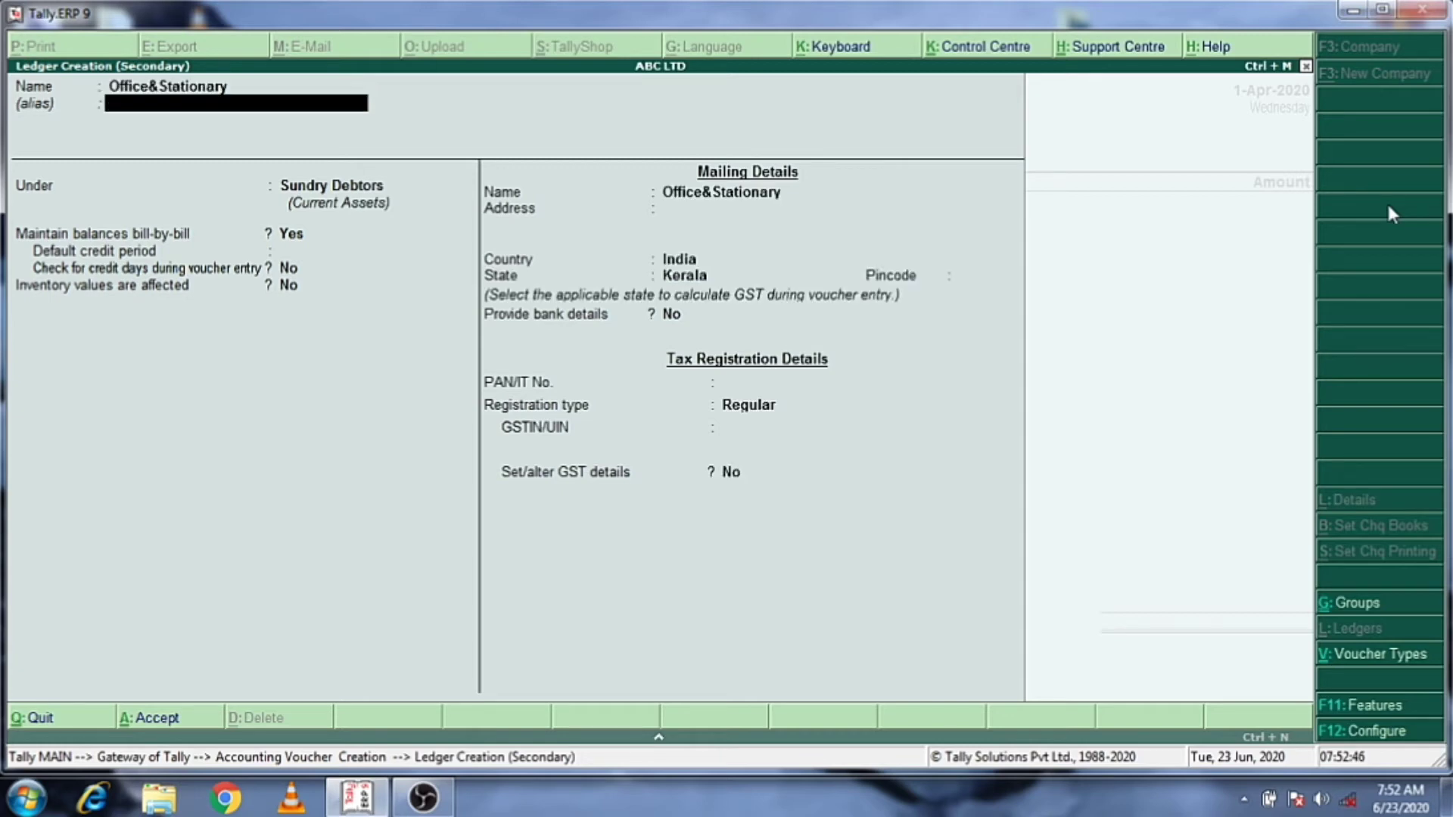
{"action": "key", "text": "Return"}
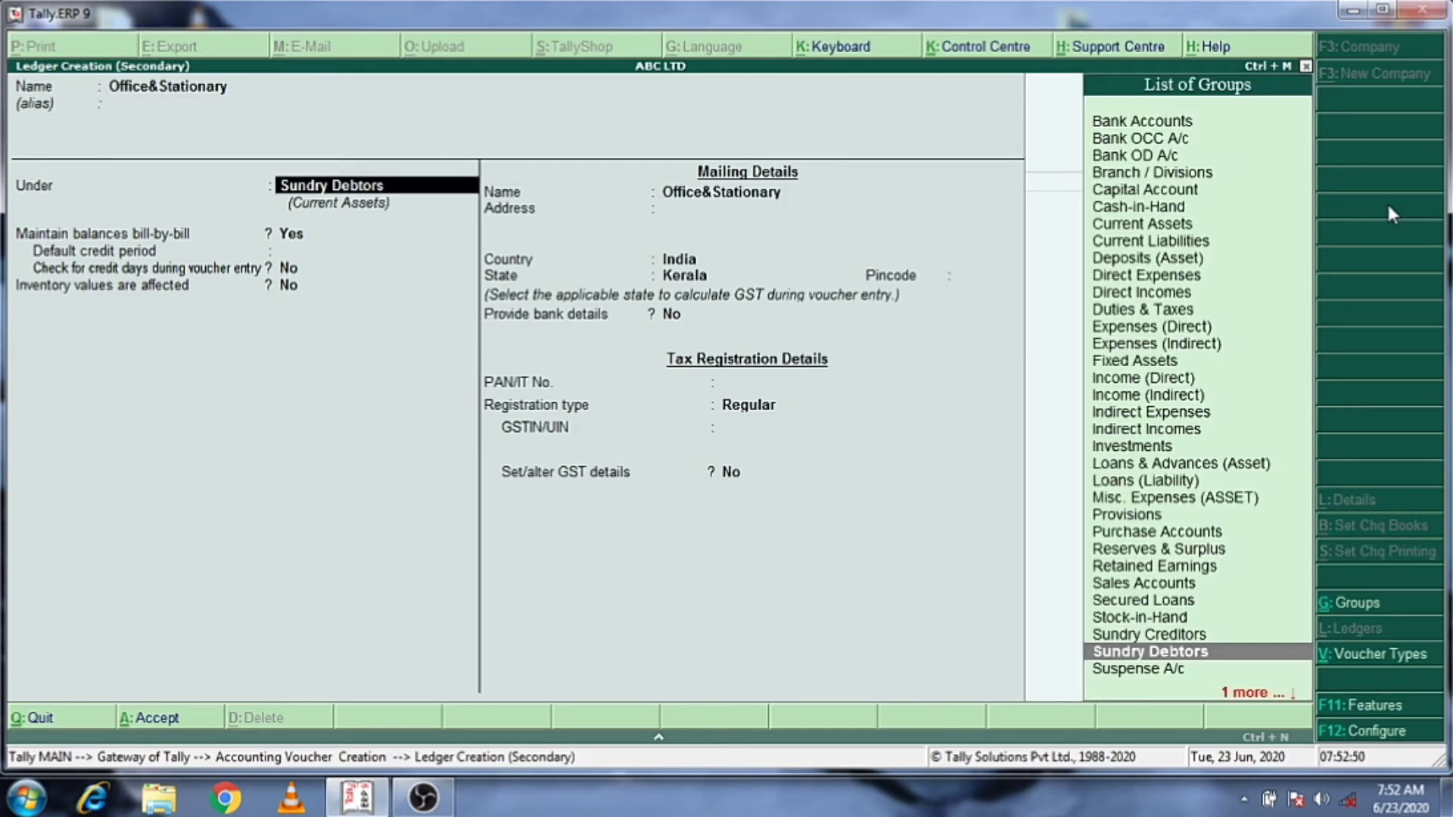
{"action": "type", "text": "Ind"}
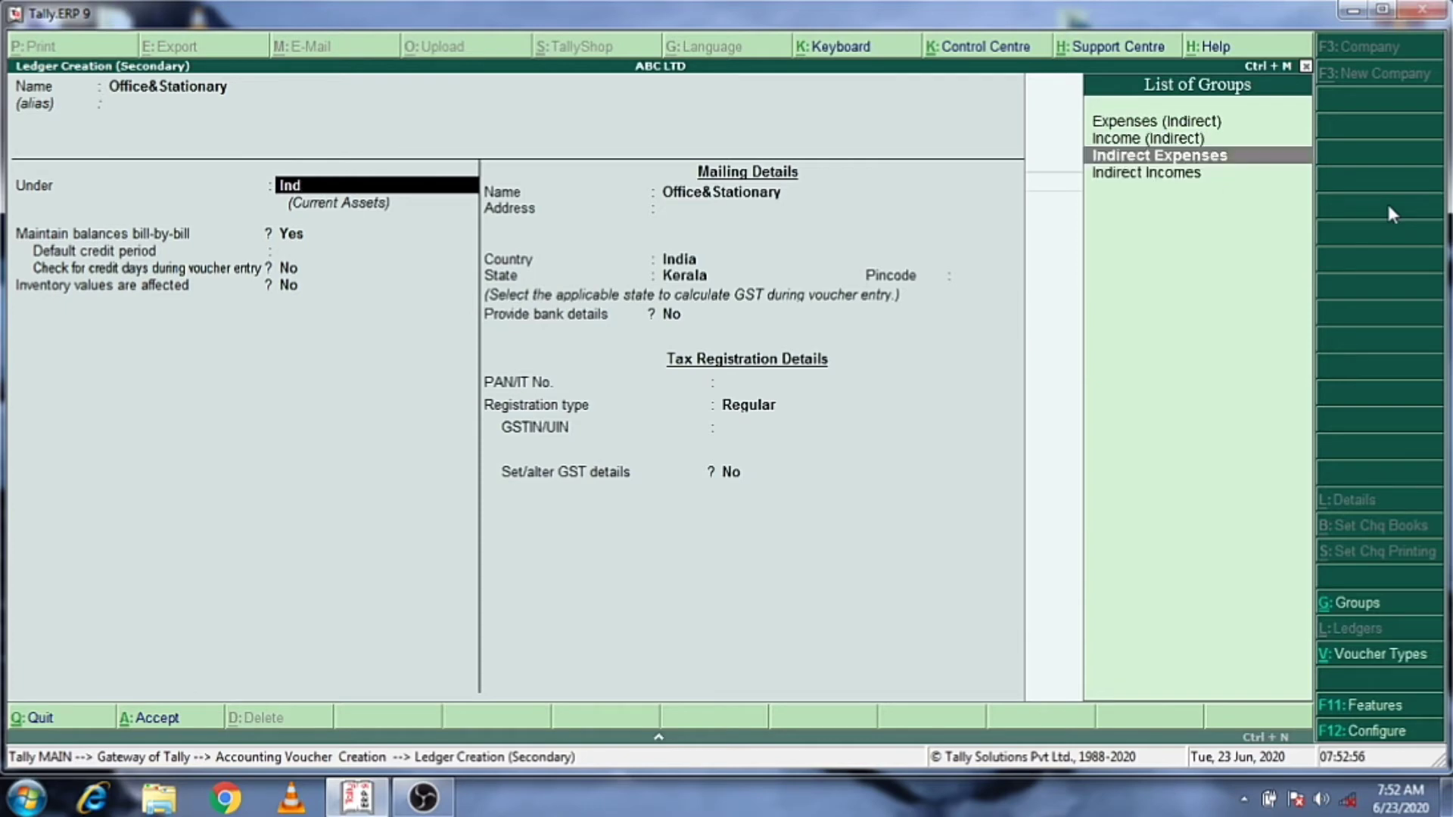
{"action": "key", "text": "Return"}
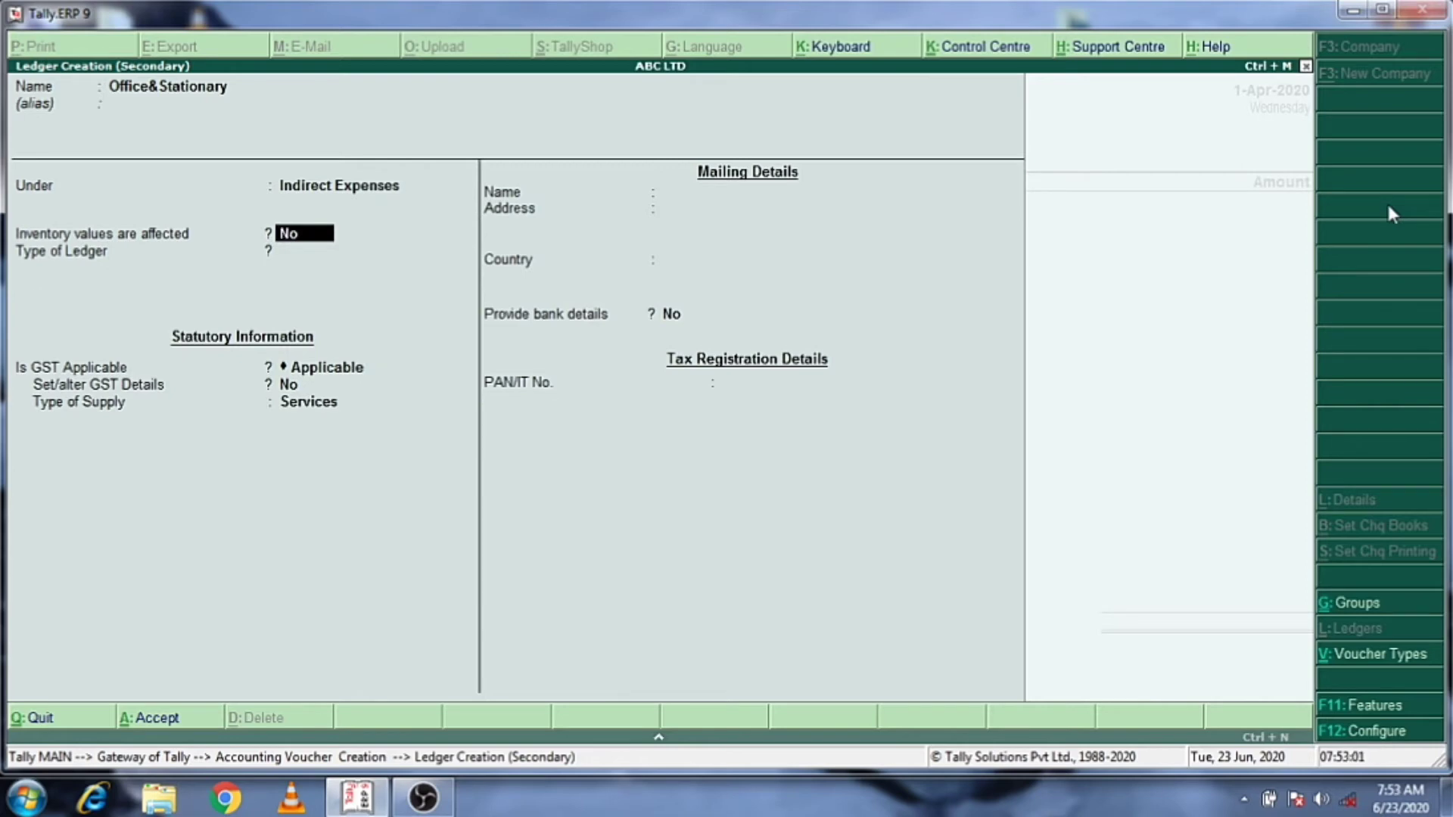
Step: Keep inventory unaffected, set GST to Not Applicable and reach the ledger's save prompt
{"action": "key", "text": "Return"}
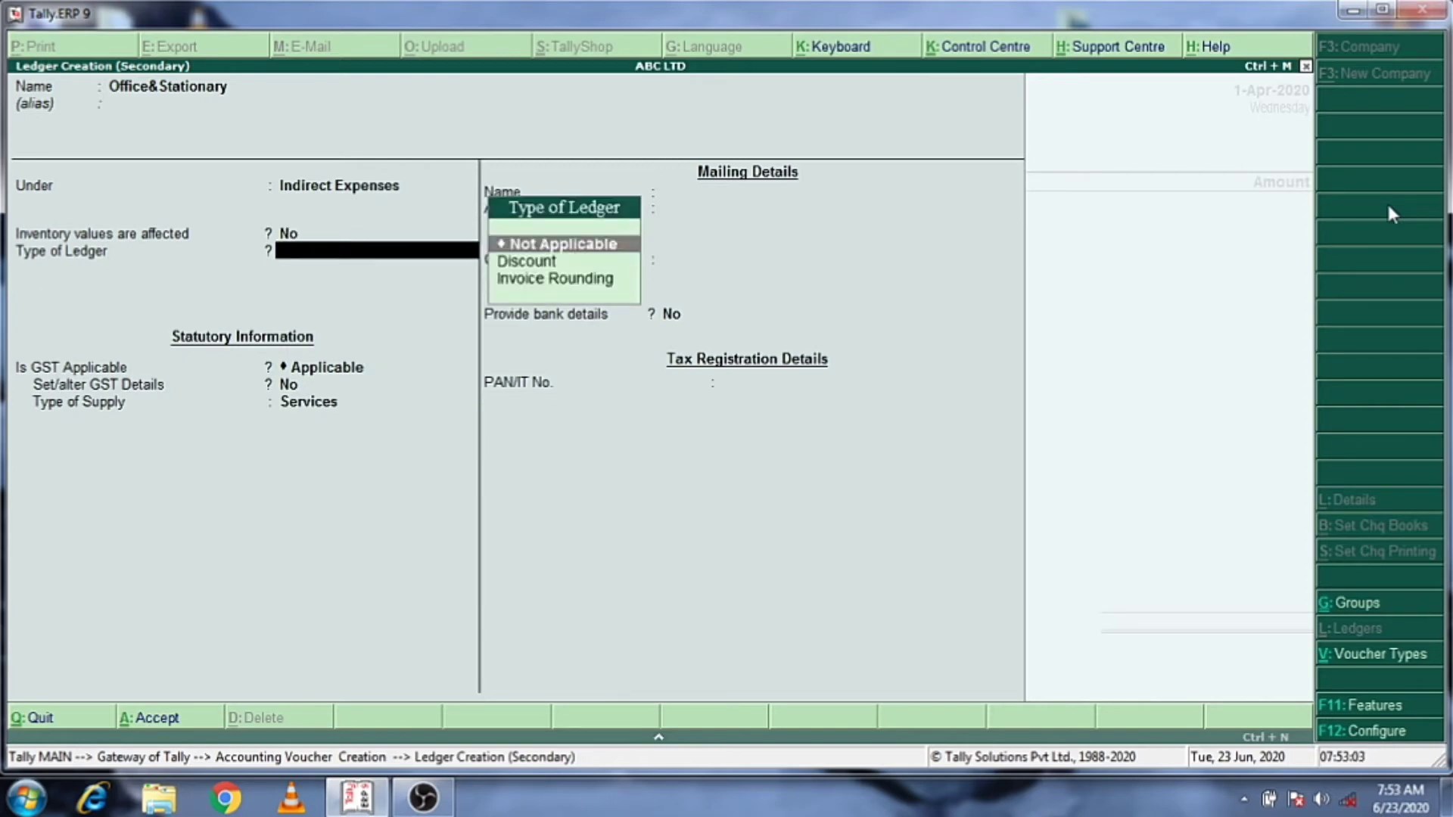
{"action": "key", "text": "Return"}
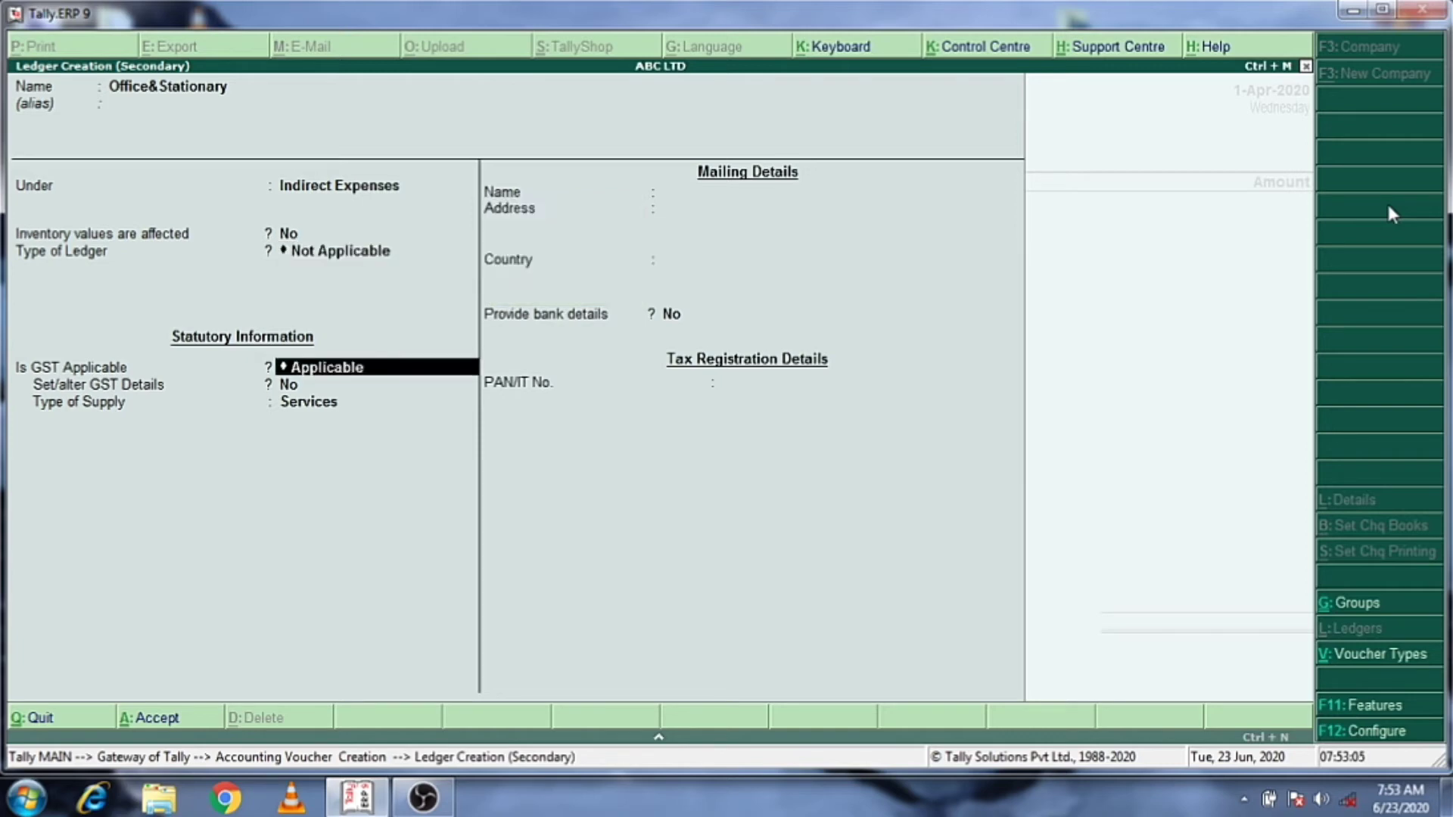
{"action": "key", "text": "Return"}
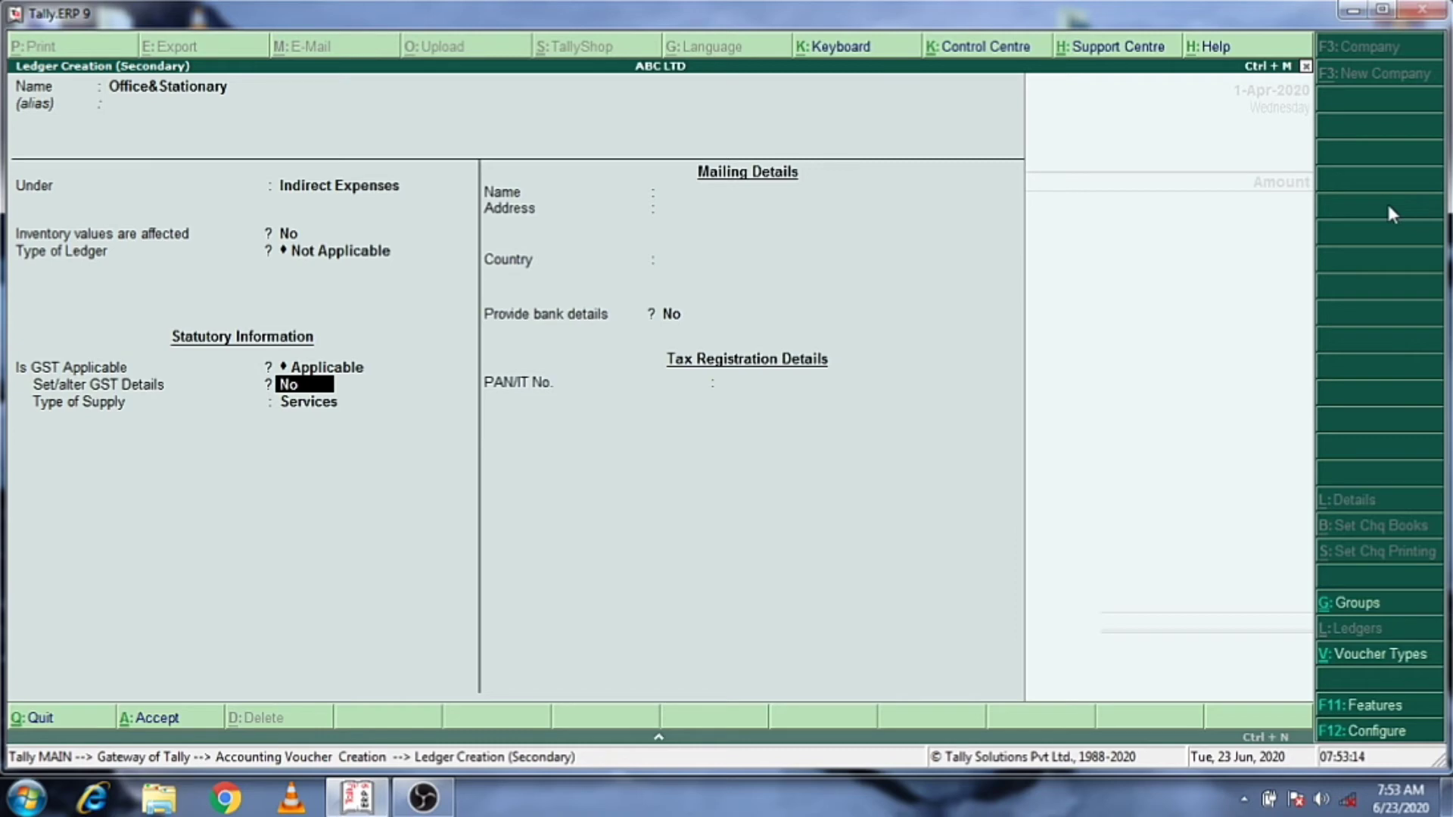
{"action": "key", "text": "BackSpace"}
{"action": "key", "text": "Down"}
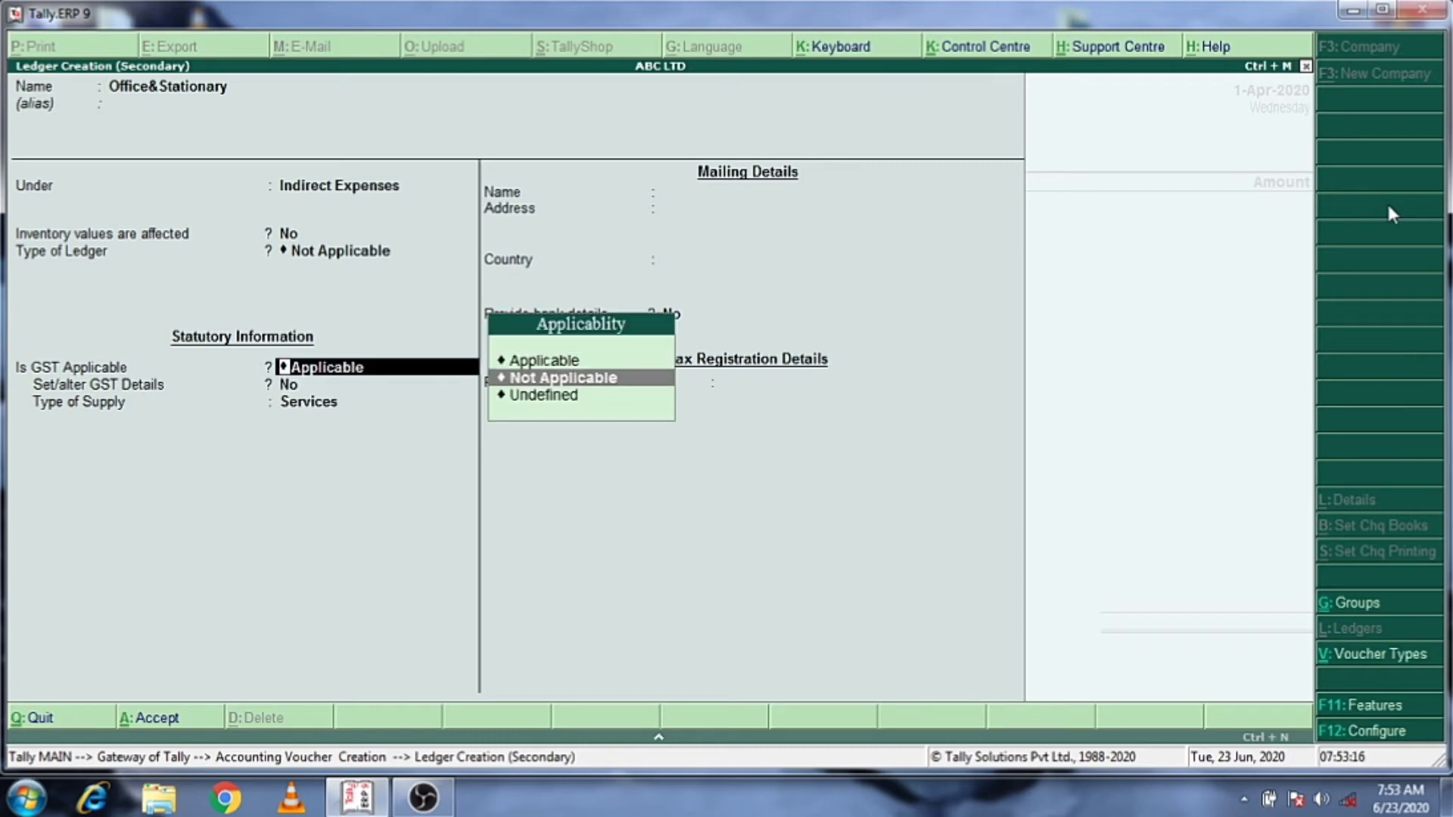
{"action": "key", "text": "Return"}
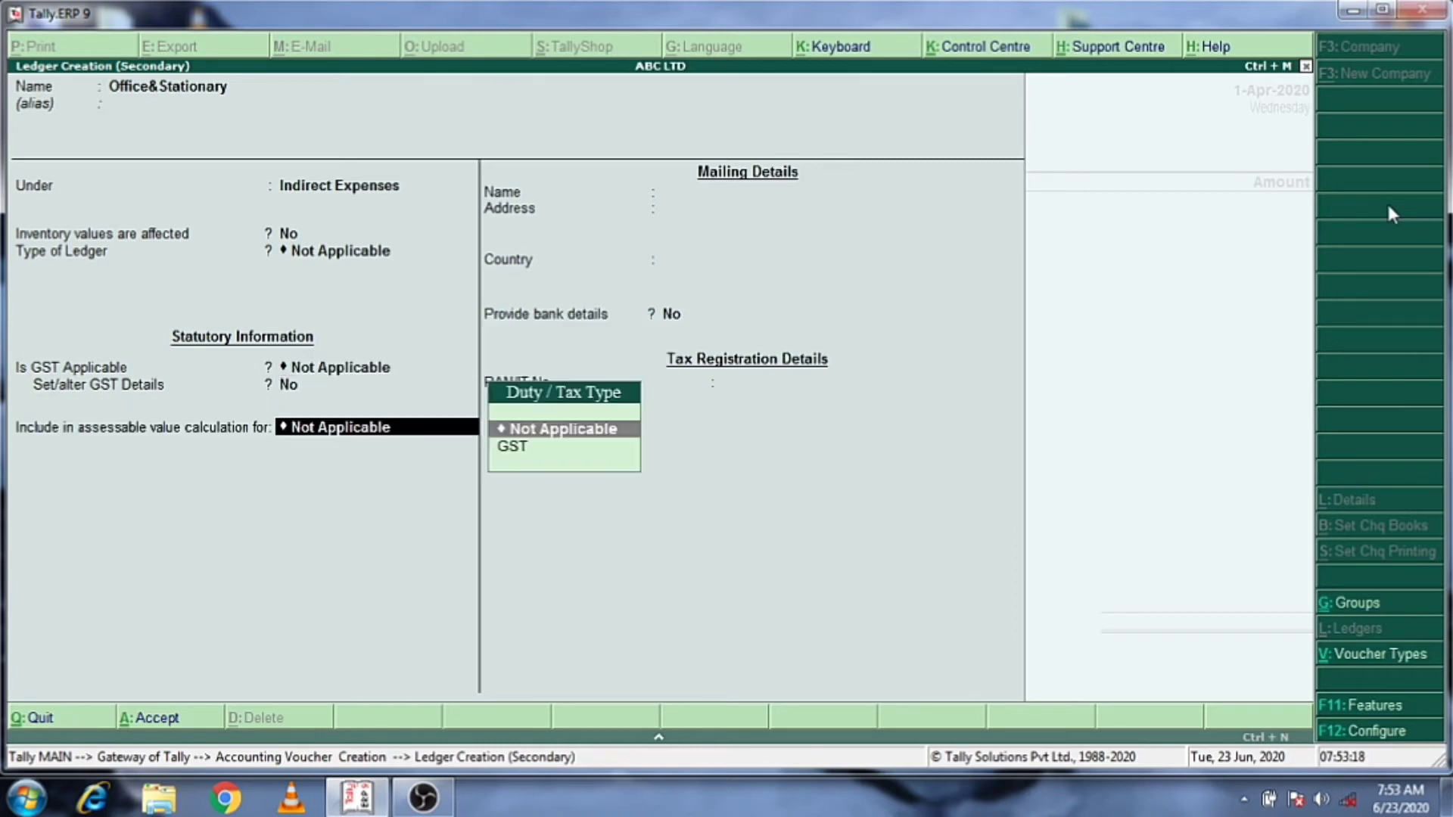
{"action": "key", "text": "Return"}
{"action": "key", "text": "Return"}
{"action": "key", "text": "Return"}
{"action": "key", "text": "Return"}
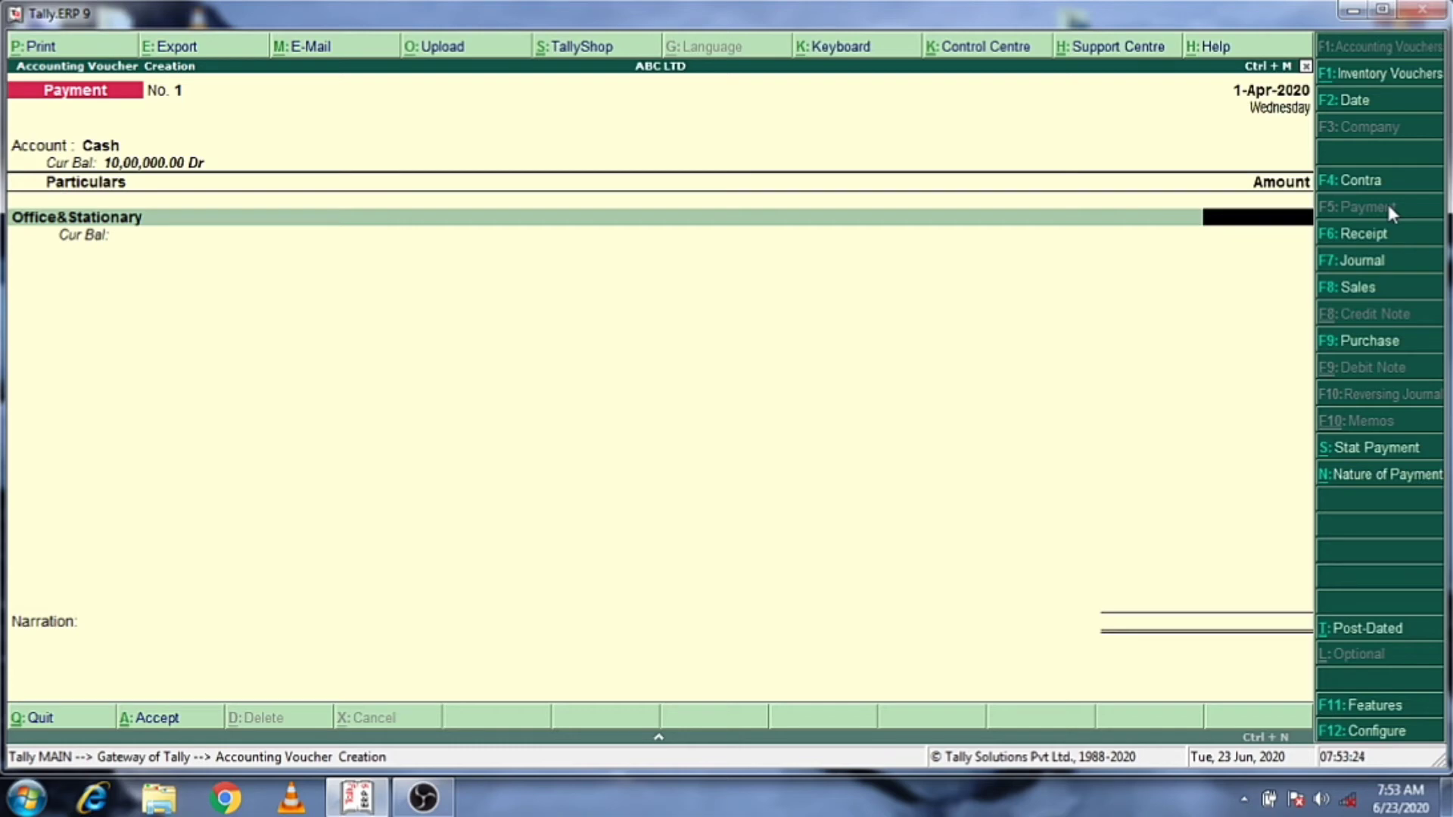
Step: Enter 1,000 as the Office&Stationary amount and move to the narration
{"action": "type", "text": "1"}
{"action": "type", "text": "000"}
{"action": "key", "text": "Return"}
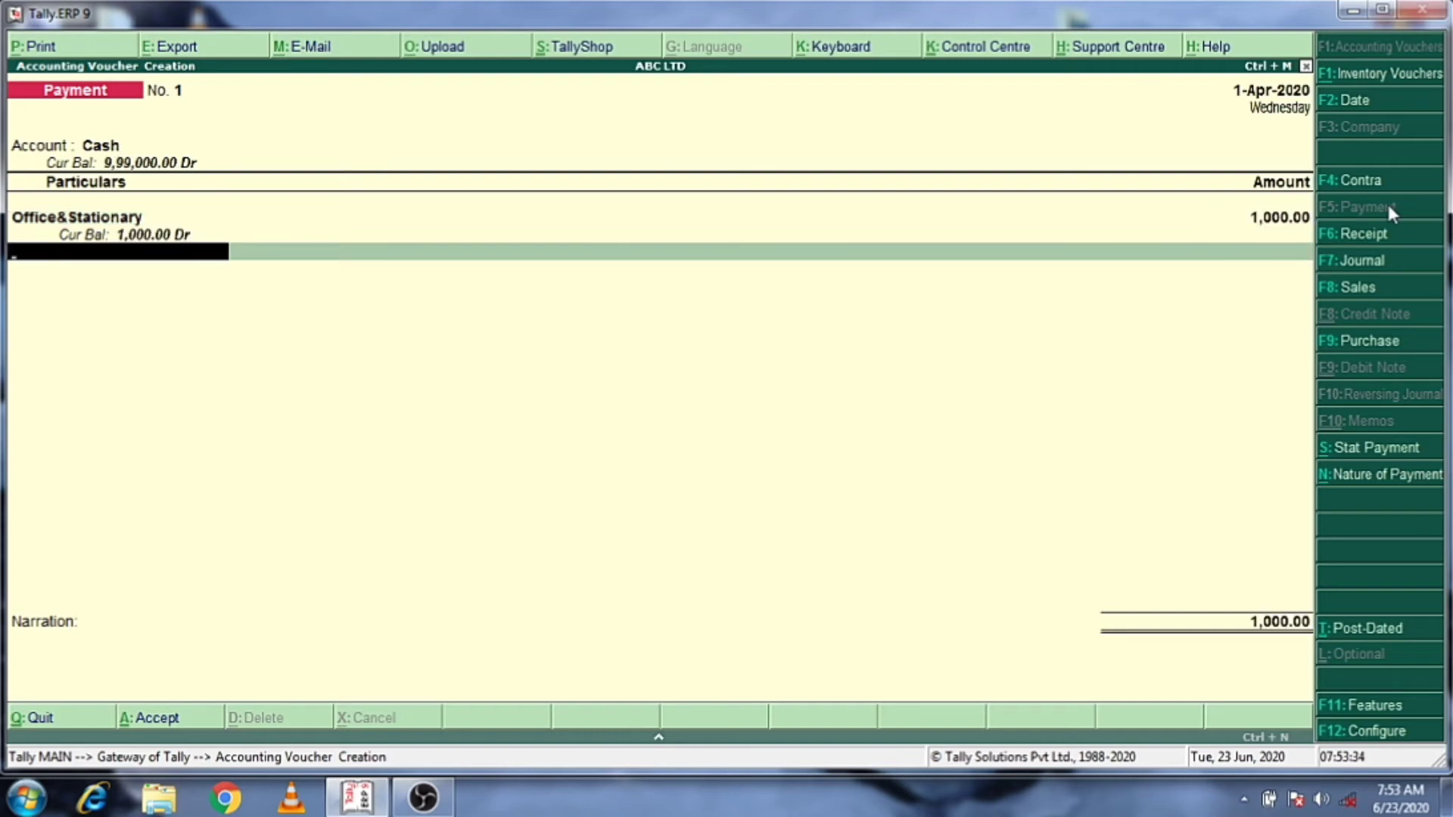
{"action": "key", "text": "Return"}
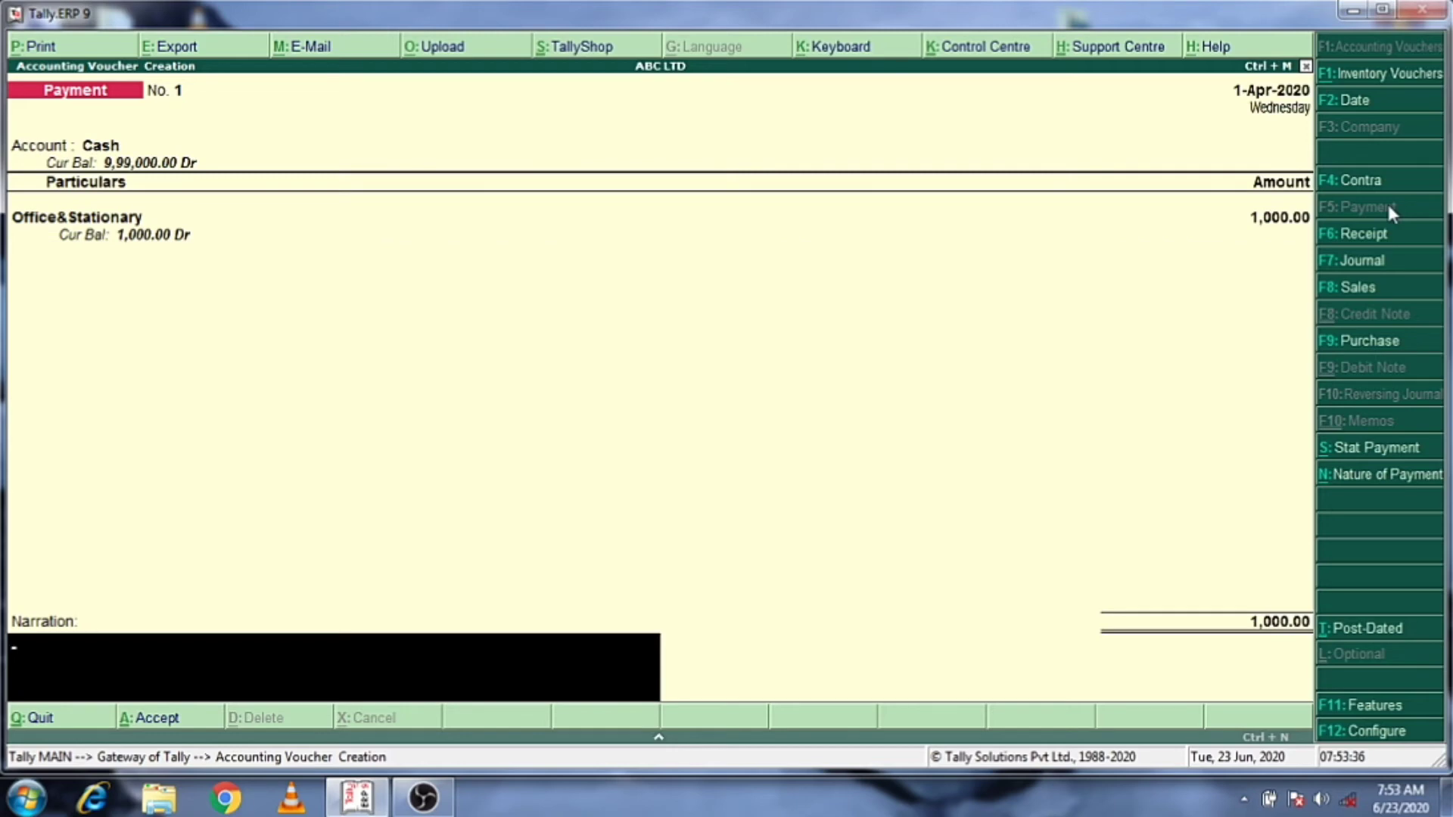
Step: Write a narration about purchased office file, pen and books, then save Payment No. 1
{"action": "type", "text": "purchasedofficefile"}
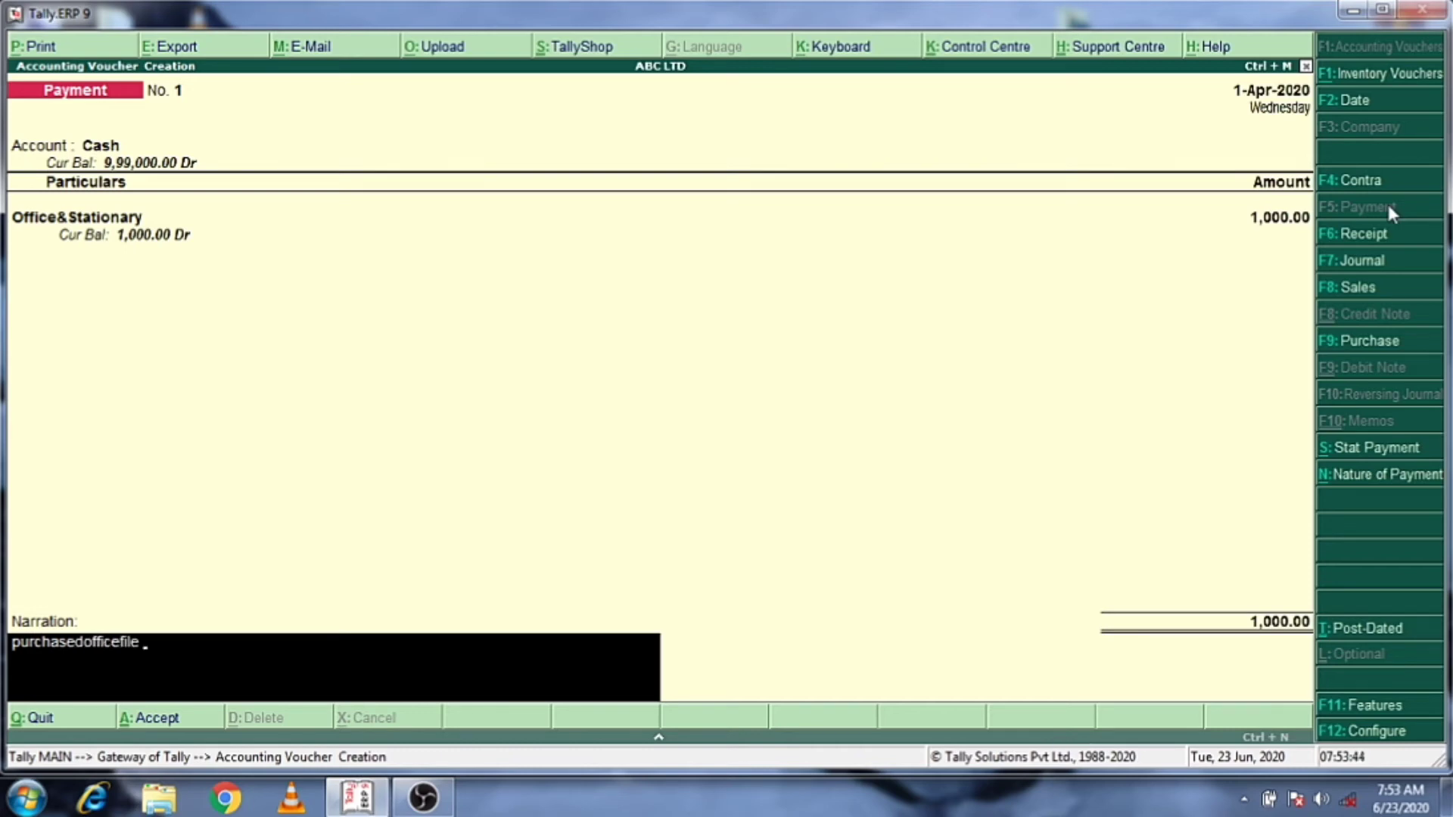
{"action": "key", "text": "BackSpace"}
{"action": "key", "text": "BackSpace"}
{"action": "key", "text": "BackSpace"}
{"action": "key", "text": "BackSpace"}
{"action": "key", "text": "BackSpace"}
{"action": "key", "text": "BackSpace"}
{"action": "key", "text": "BackSpace"}
{"action": "key", "text": "BackSpace"}
{"action": "key", "text": "BackSpace"}
{"action": "key", "text": "BackSpace"}
{"action": "type", "text": "offiv"}
{"action": "key", "text": "BackSpace"}
{"action": "type", "text": "ce file ,pen,"}
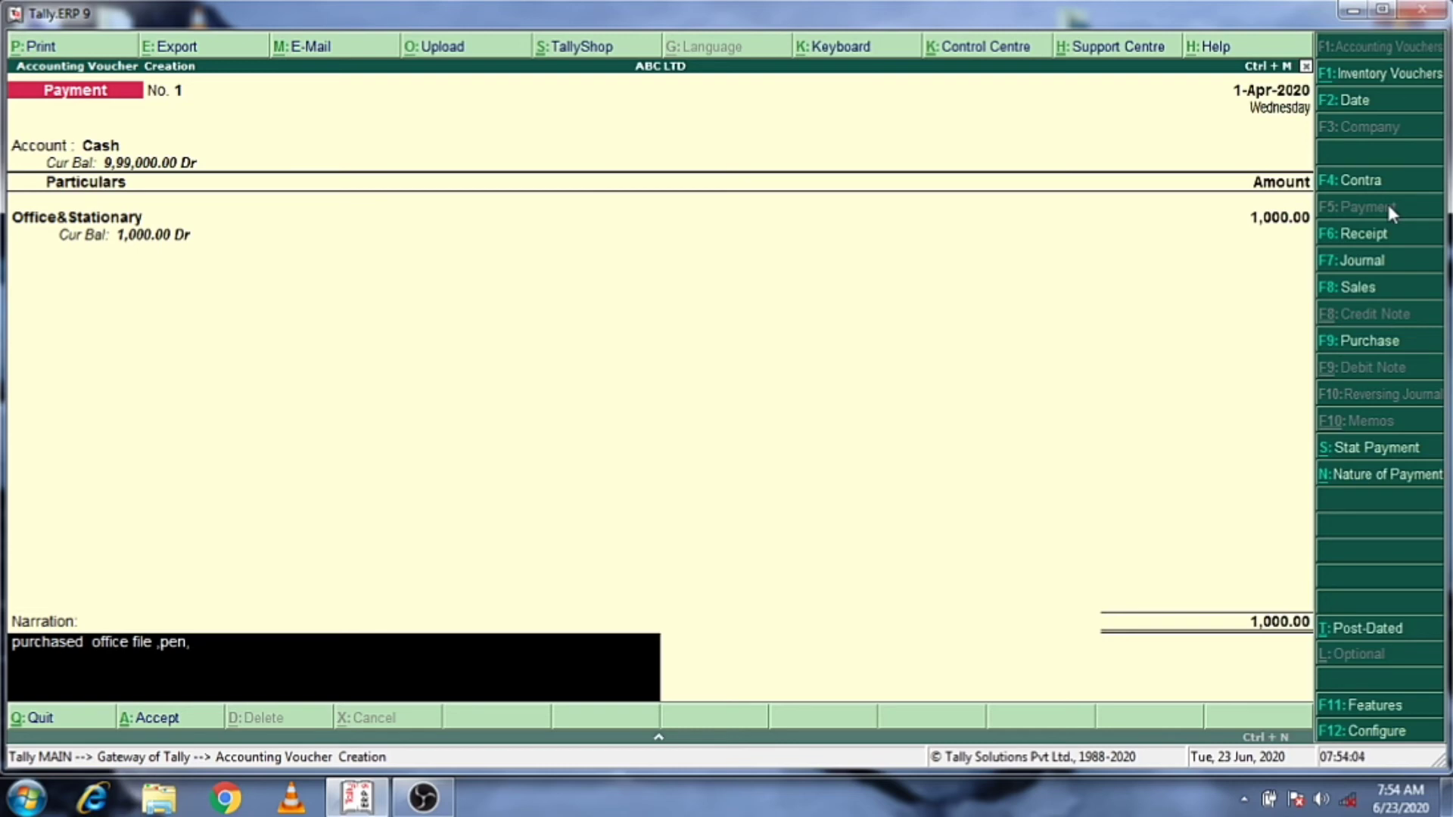
{"action": "type", "text": "ooks"}
{"action": "key", "text": "BackSpace"}
{"action": "key", "text": "BackSpace"}
{"action": "key", "text": "BackSpace"}
{"action": "key", "text": "BackSpace"}
{"action": "type", "text": "bb"}
{"action": "key", "text": "BackSpace"}
{"action": "type", "text": "ookset"}
{"action": "key", "text": "ctrl+a"}
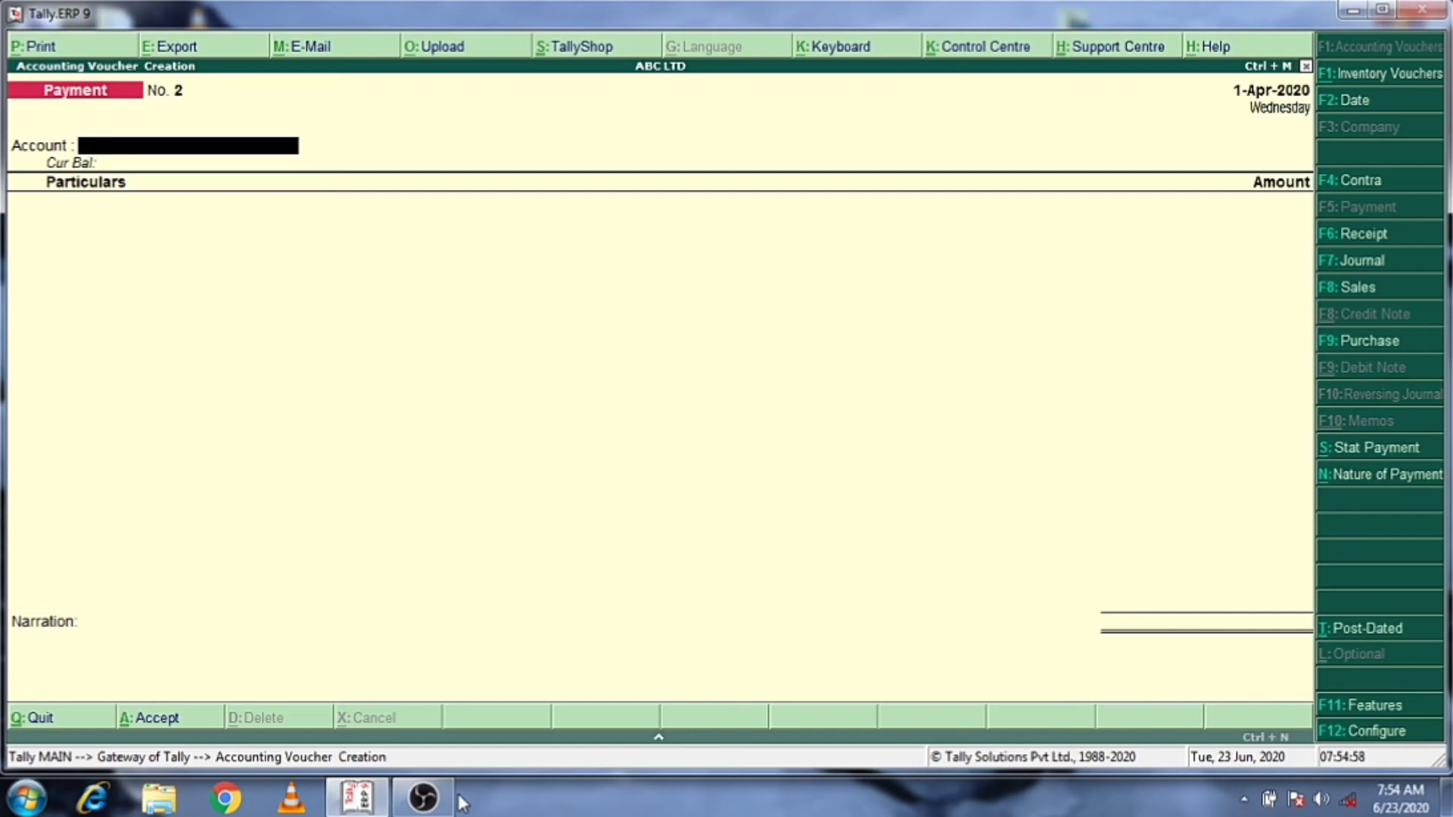
Step: Select Cash as the account and start a new ledger named Food&Refreshment
{"action": "type", "text": "Cash"}
{"action": "key", "text": "Return"}
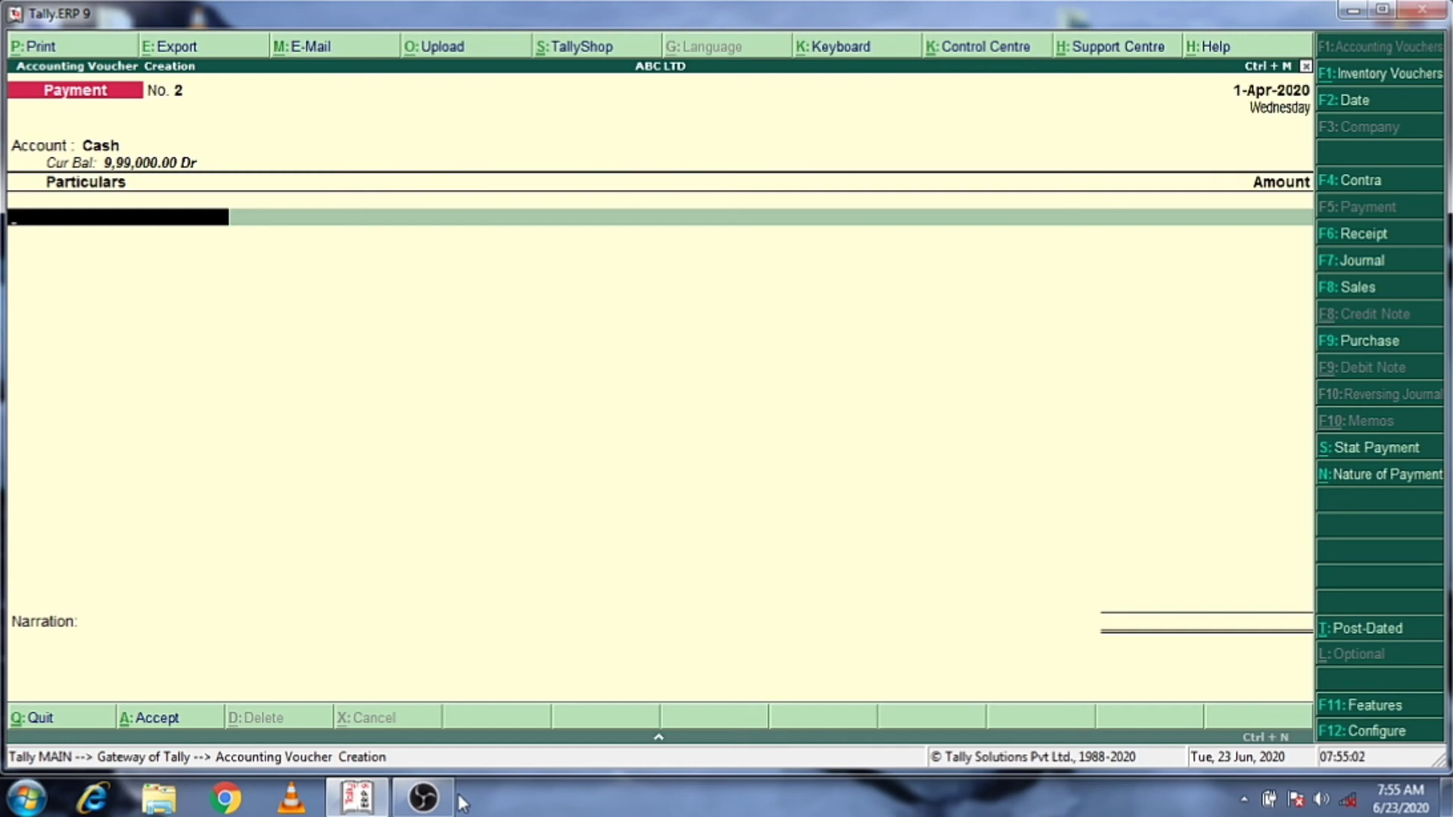
{"action": "key", "text": "alt+c"}
{"action": "type", "text": "F"}
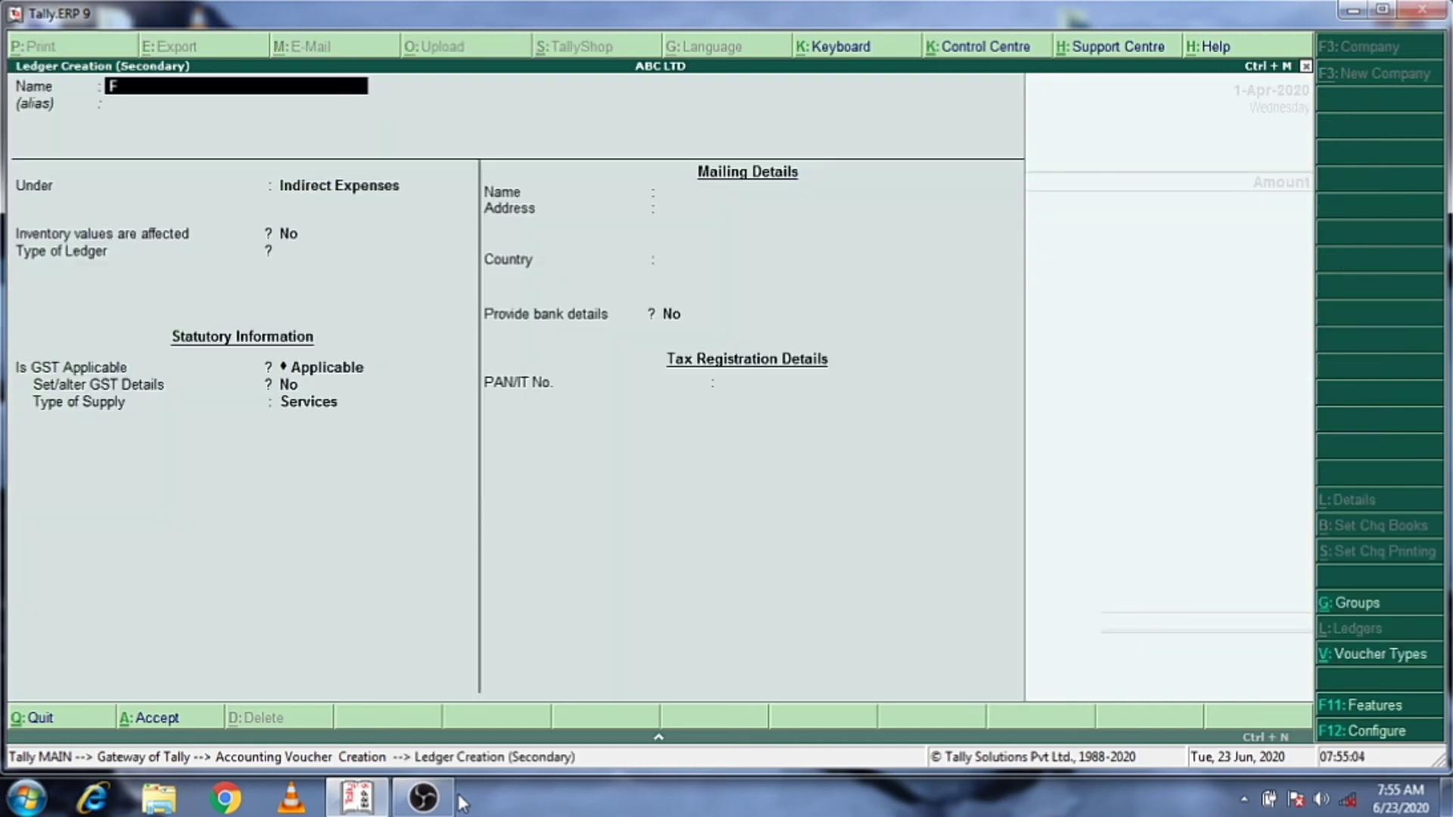
{"action": "type", "text": "ood&Refreshment"}
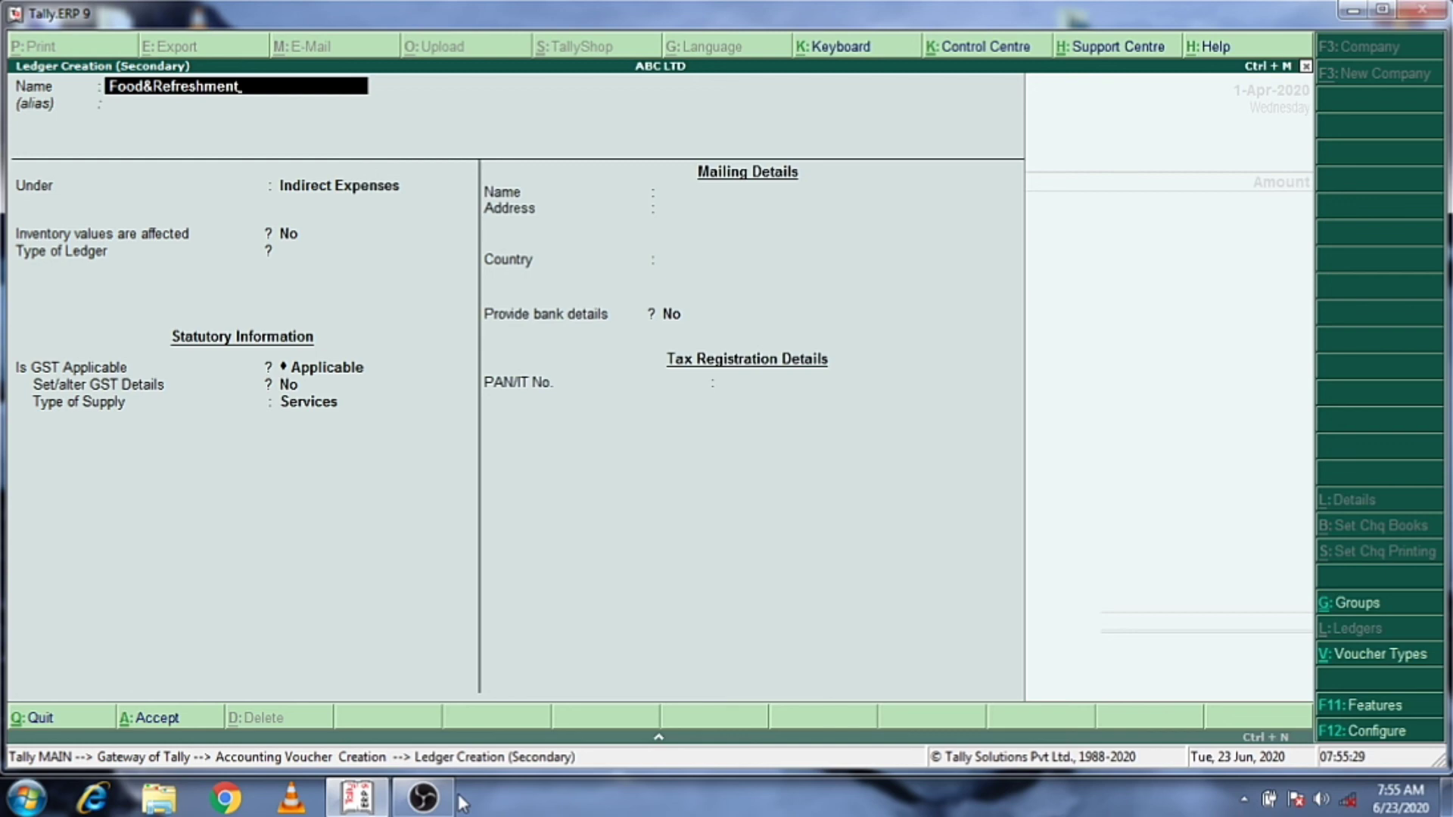
{"action": "key", "text": "Return"}
{"action": "key", "text": "Return"}
Step: Keep the Indirect Expenses defaults, set GST to Not Applicable and reach the save prompt
{"action": "key", "text": "Return"}
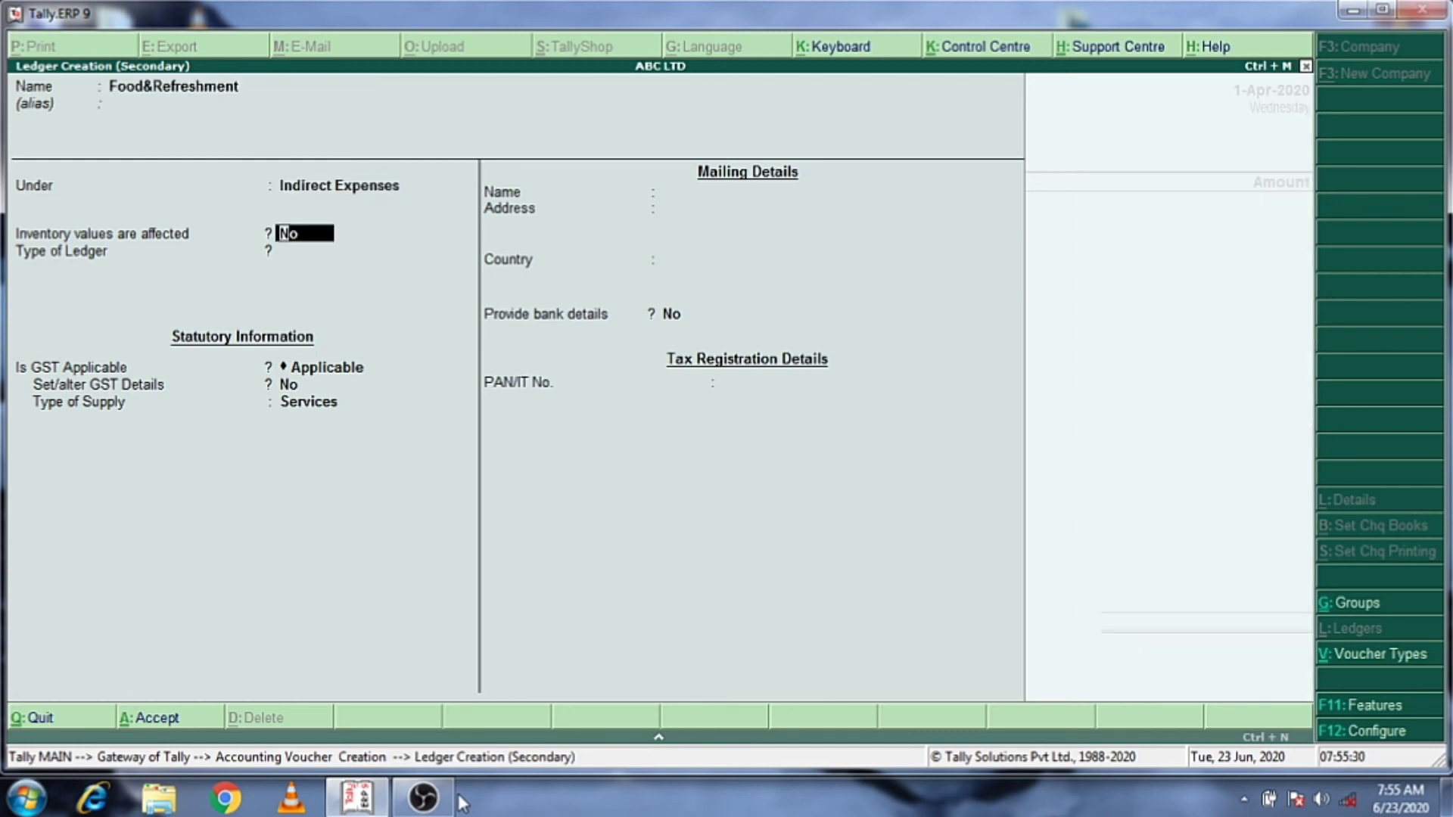
{"action": "key", "text": "Return"}
{"action": "key", "text": "Return"}
{"action": "key", "text": "Return"}
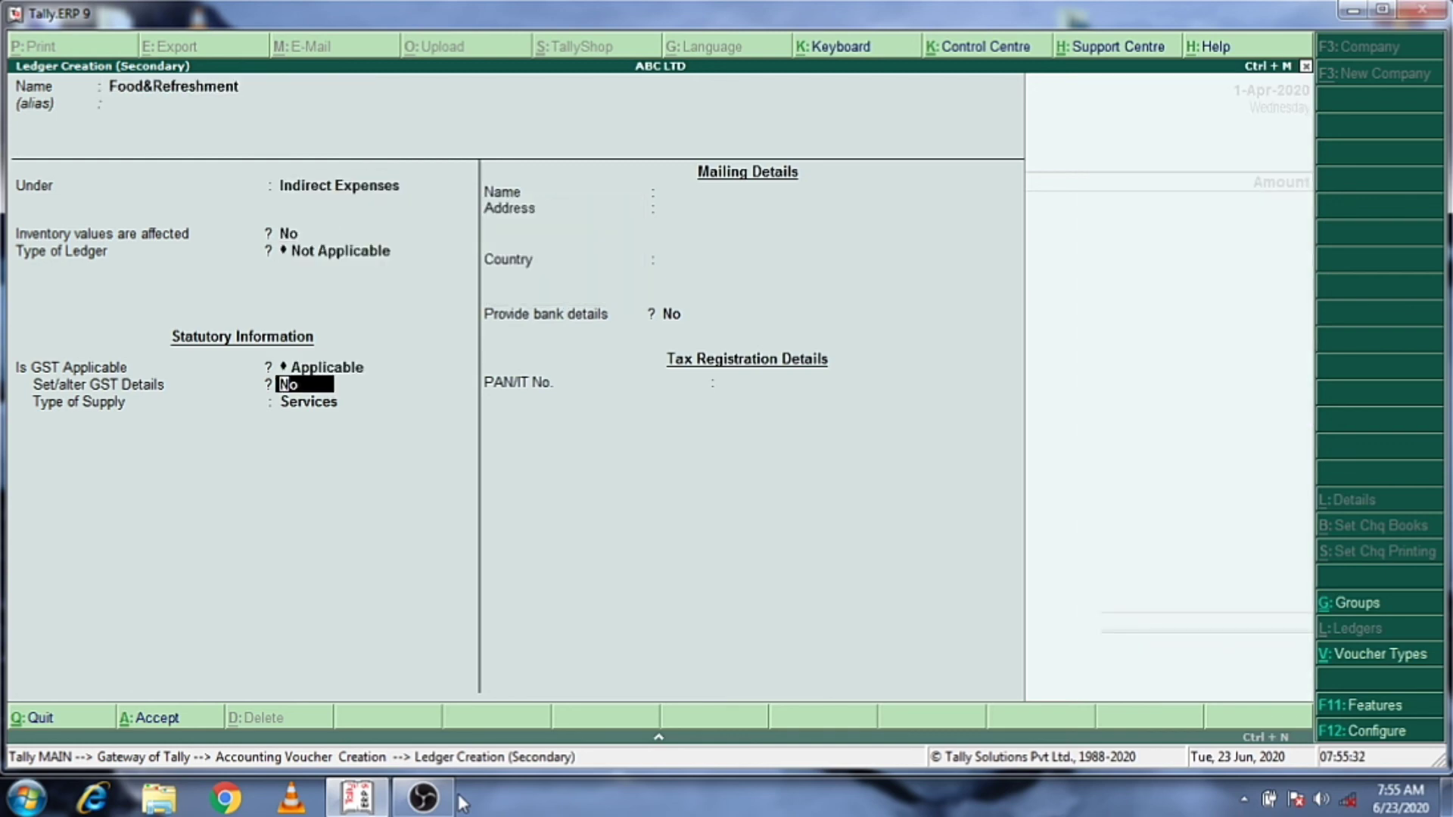
{"action": "key", "text": "BackSpace"}
{"action": "key", "text": "Down"}
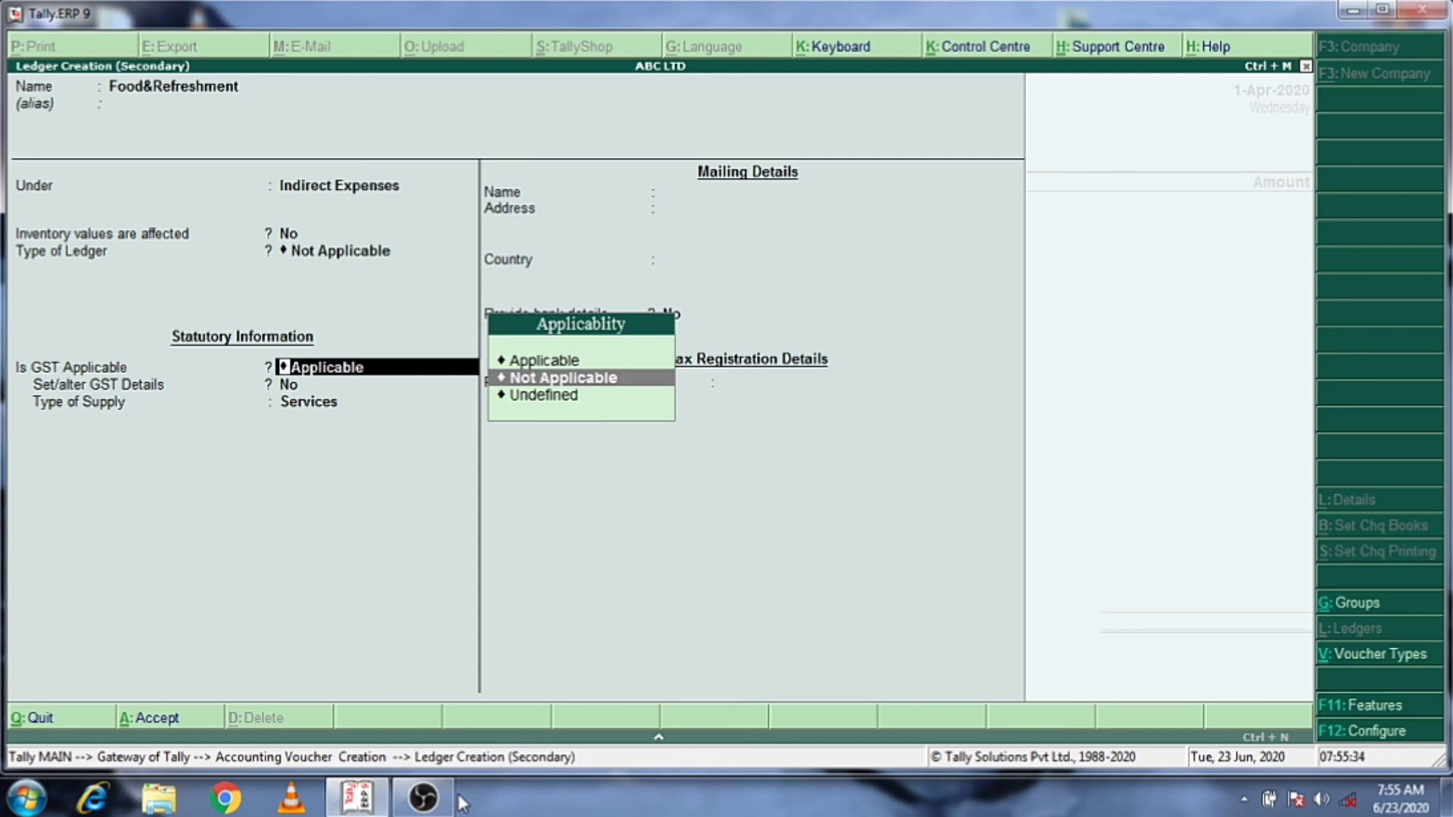
{"action": "key", "text": "Return"}
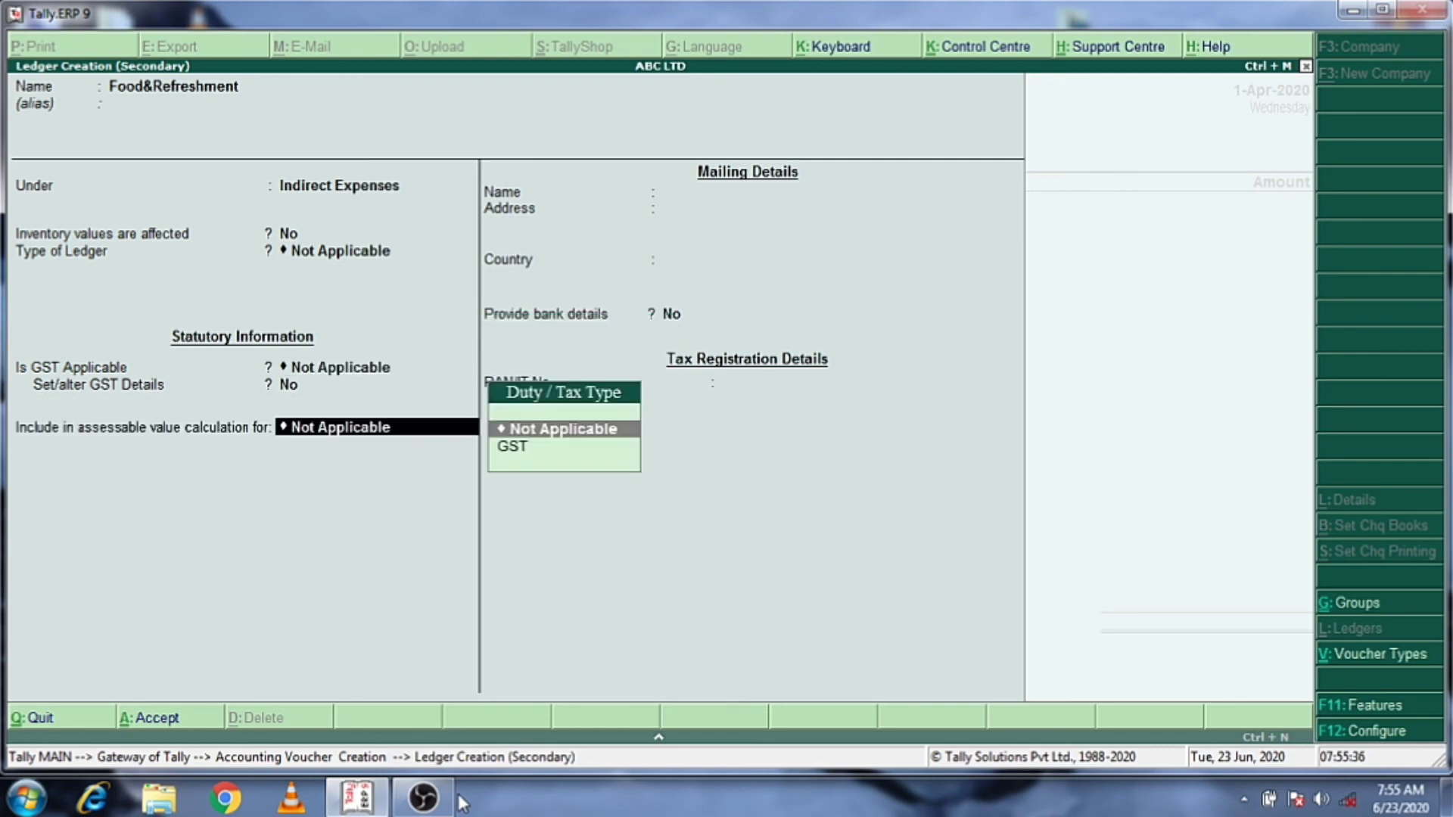
{"action": "key", "text": "Return"}
{"action": "key", "text": "Return"}
{"action": "key", "text": "Return"}
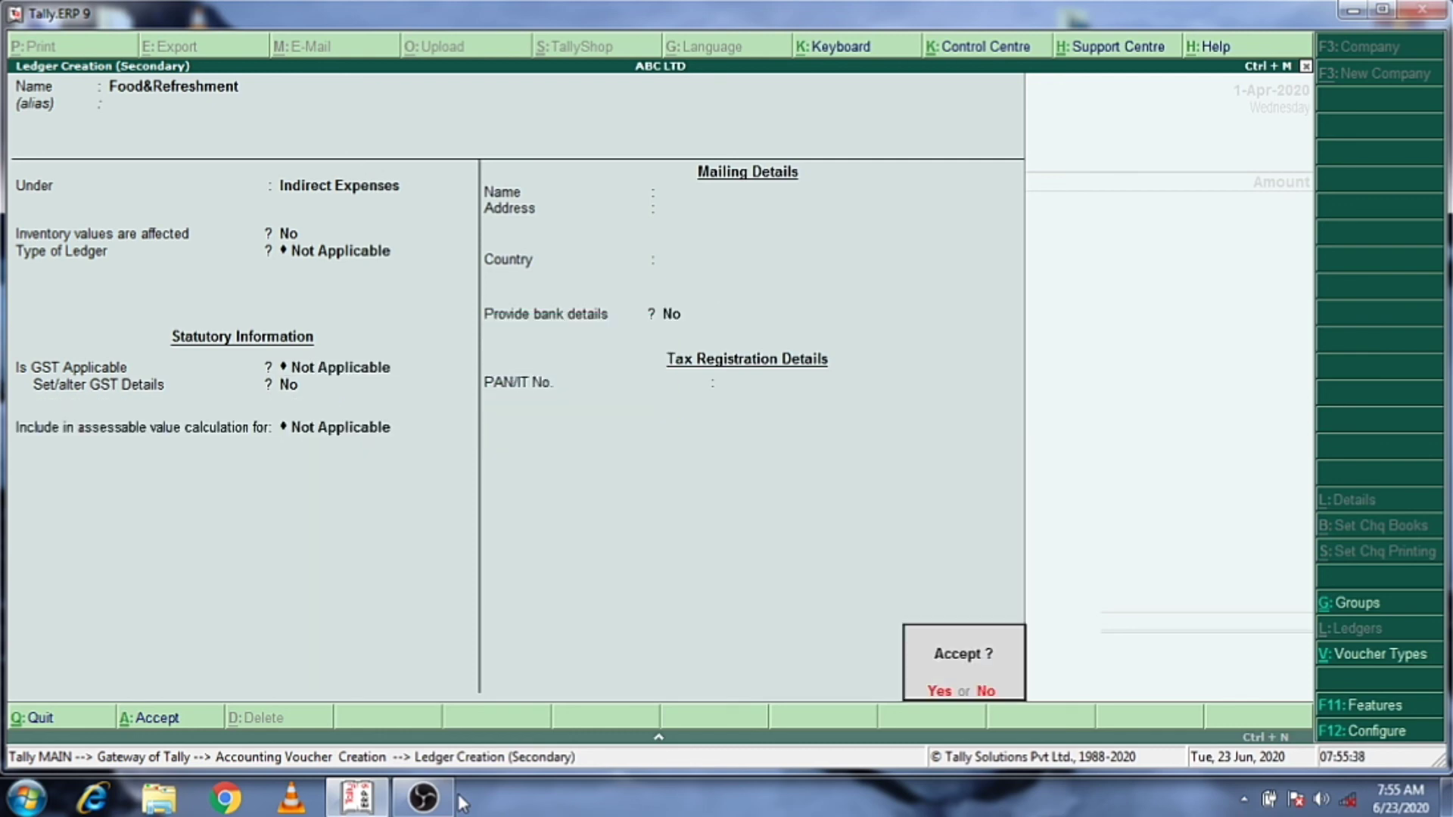
{"action": "key", "text": "Return"}
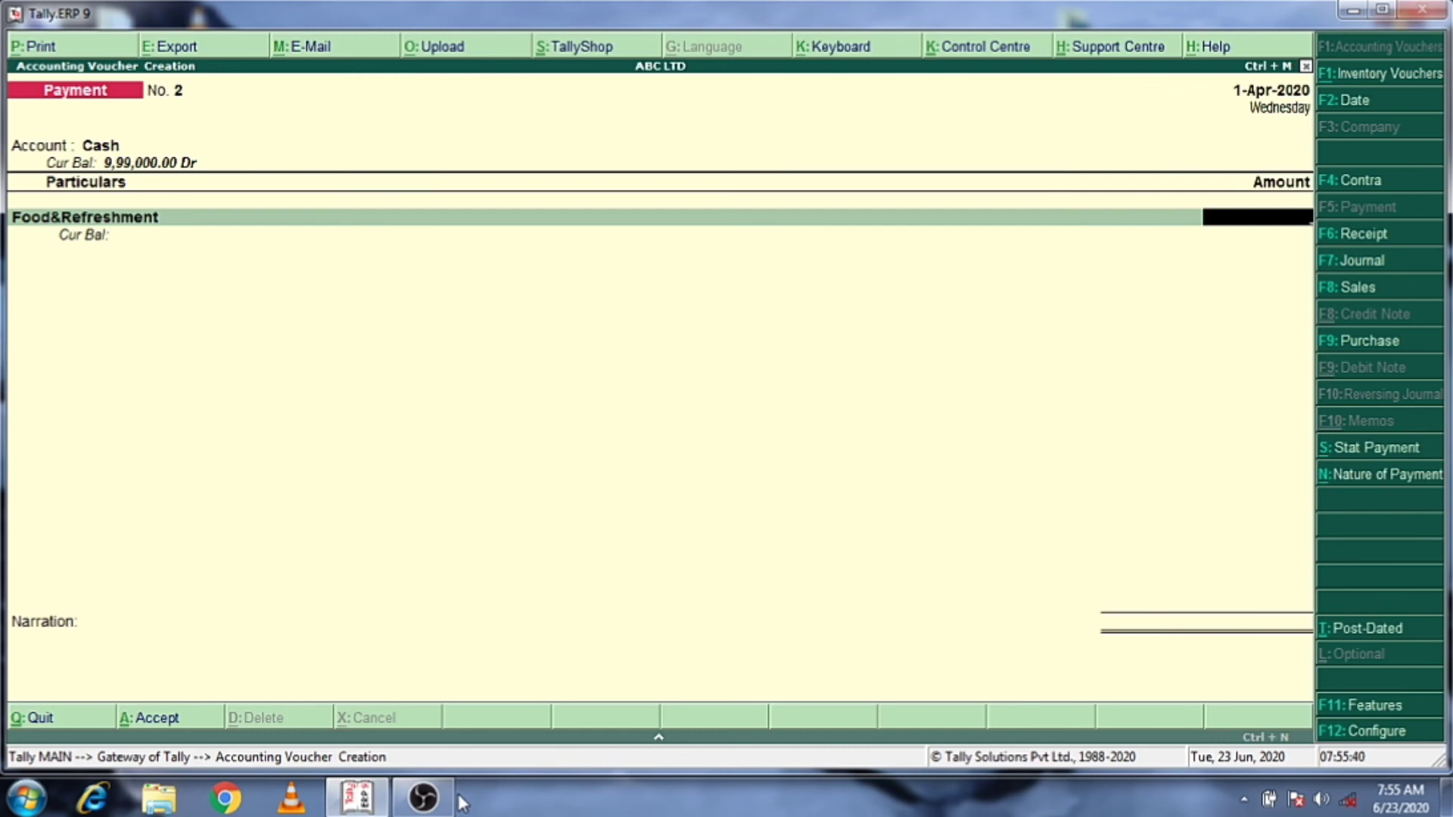